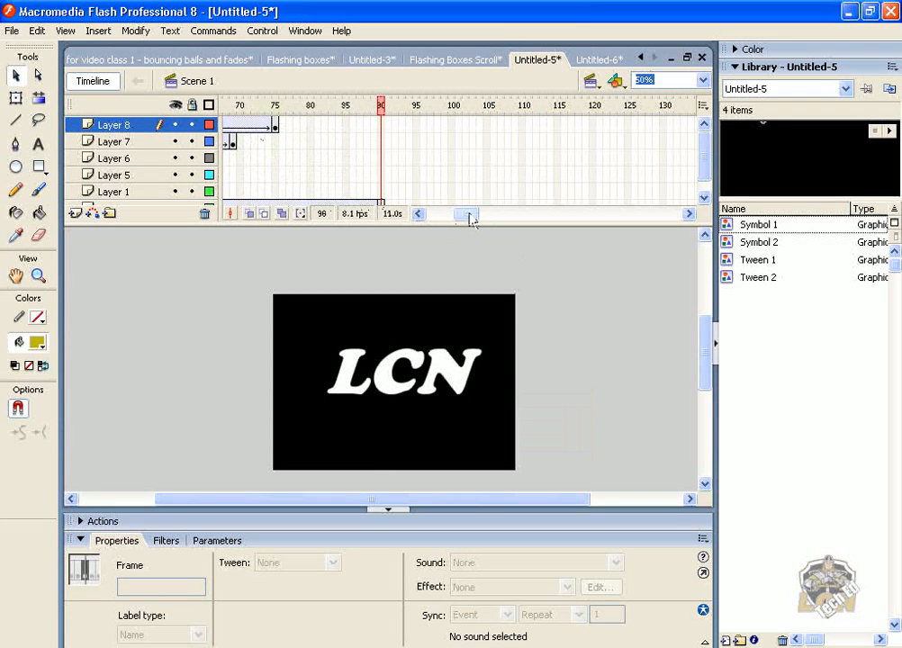
# Play the example box and LCN text animation on the timeline from frame 1
pyautogui.moveTo(467, 214); pyautogui.dragTo(436, 215)
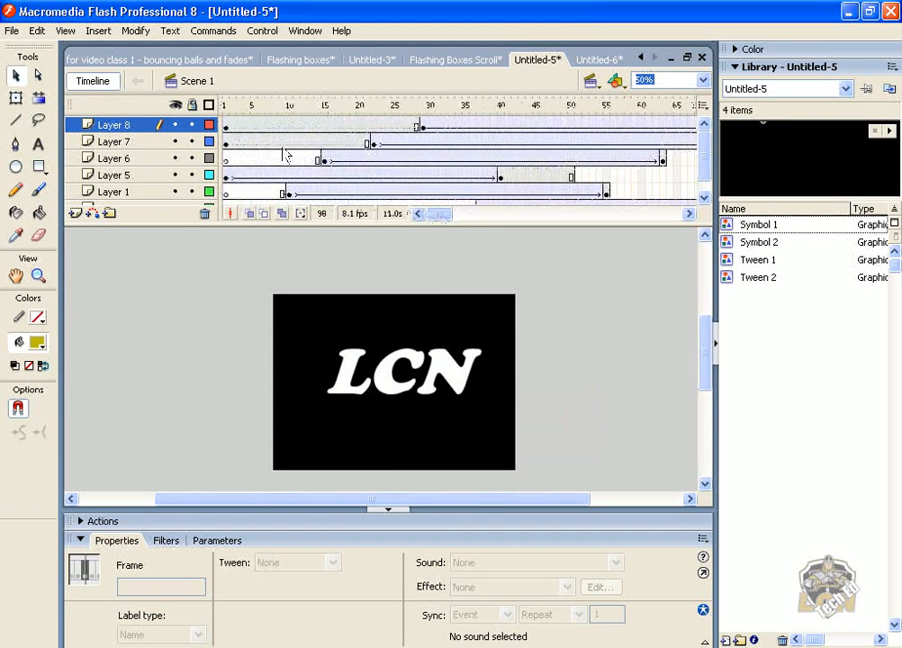
pyautogui.click(227, 128)
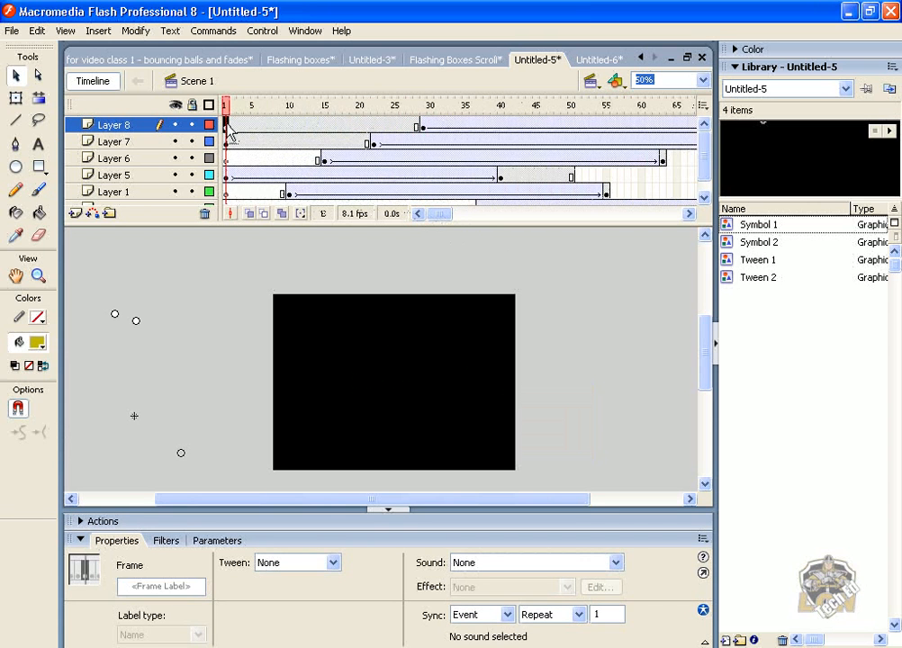
pyautogui.press('Return')
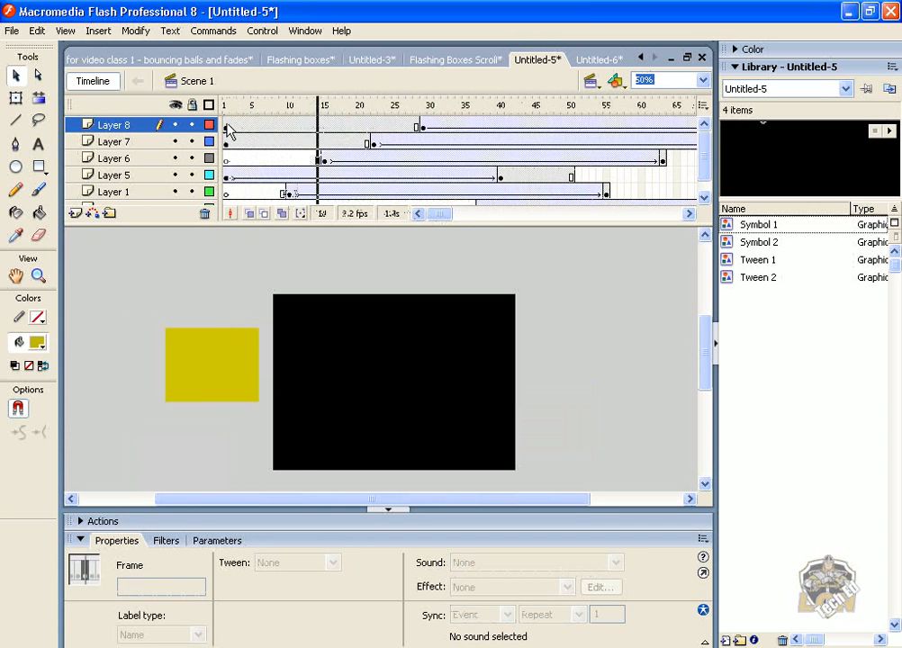
# Preview the Symbol 1 animation in the example's library
pyautogui.click(753, 227)
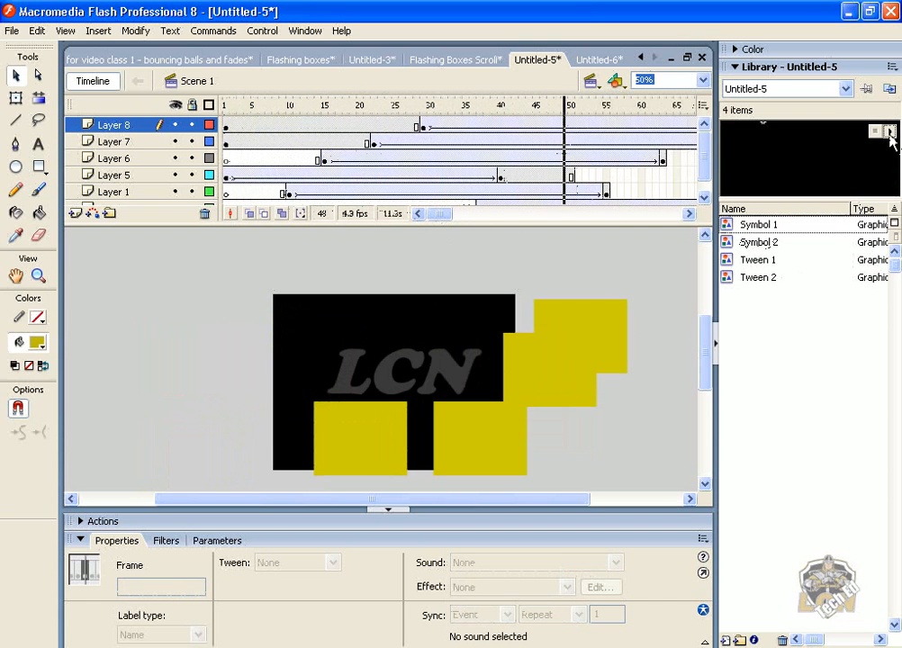
pyautogui.click(878, 134)
pyautogui.click(765, 226)
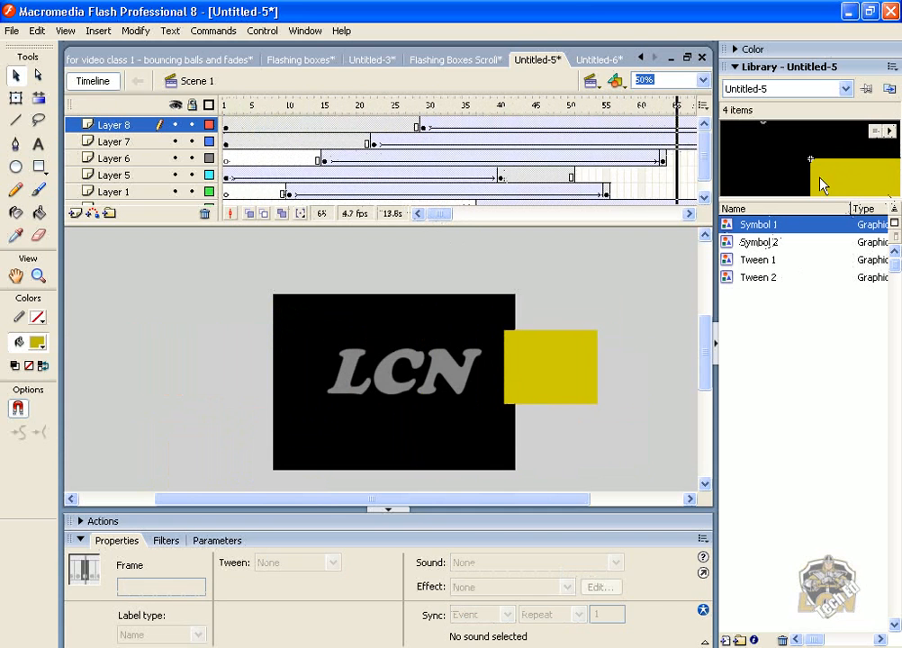
pyautogui.click(889, 132)
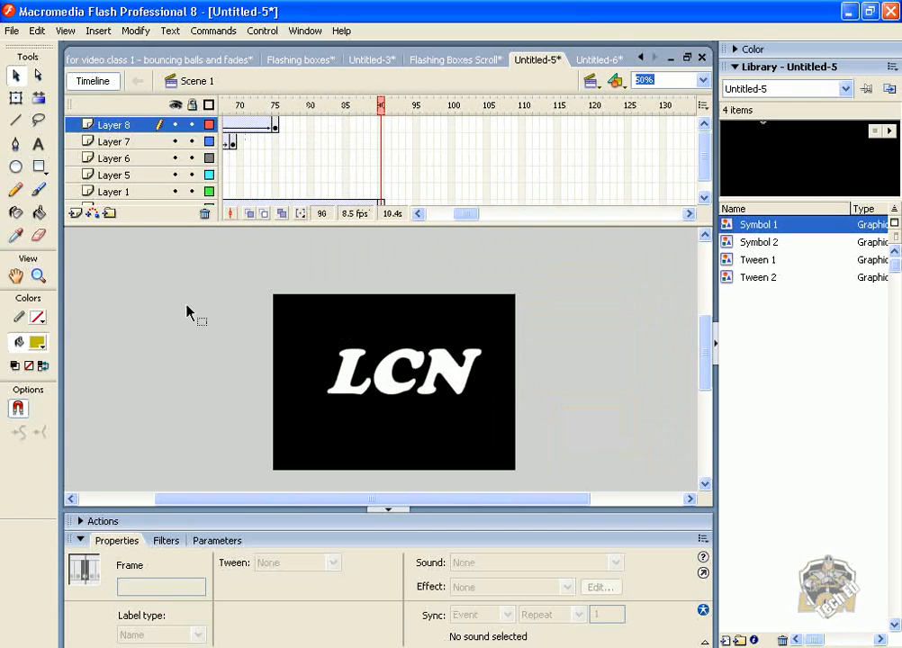
# Create a new Flash document and set its stage background to black
pyautogui.click(12, 30)
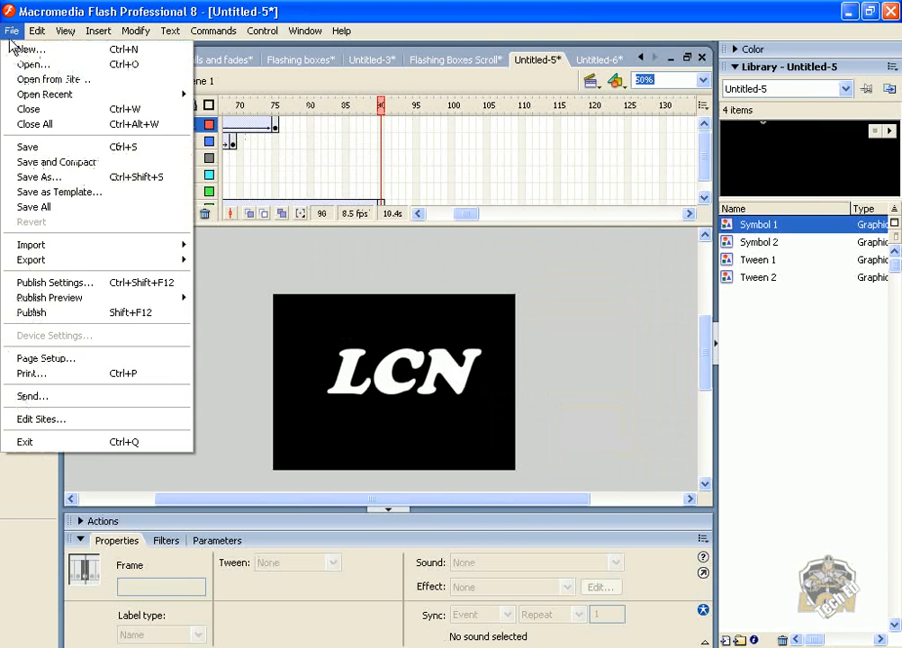
pyautogui.press('Return')
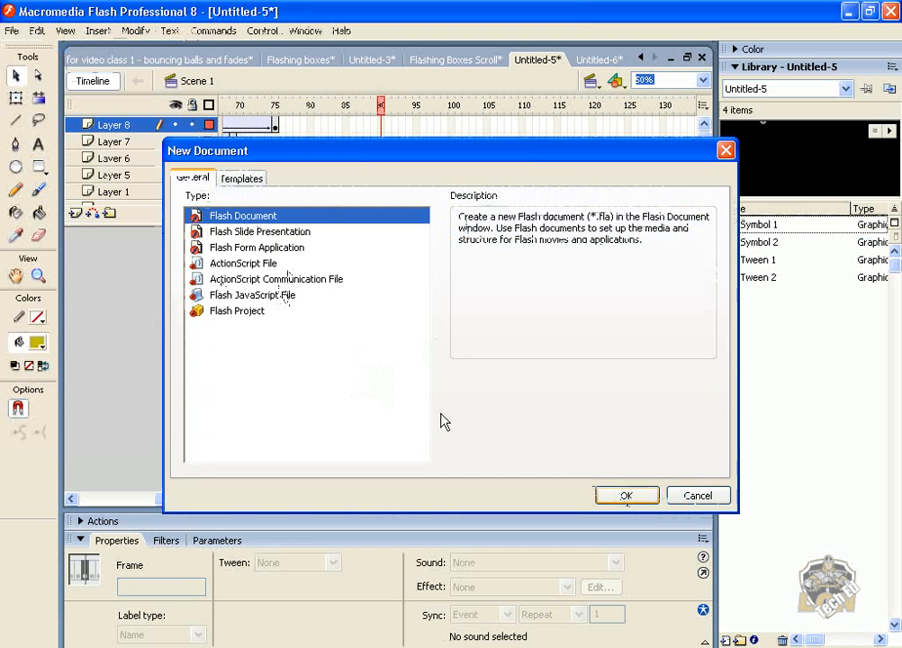
pyautogui.press('Return')
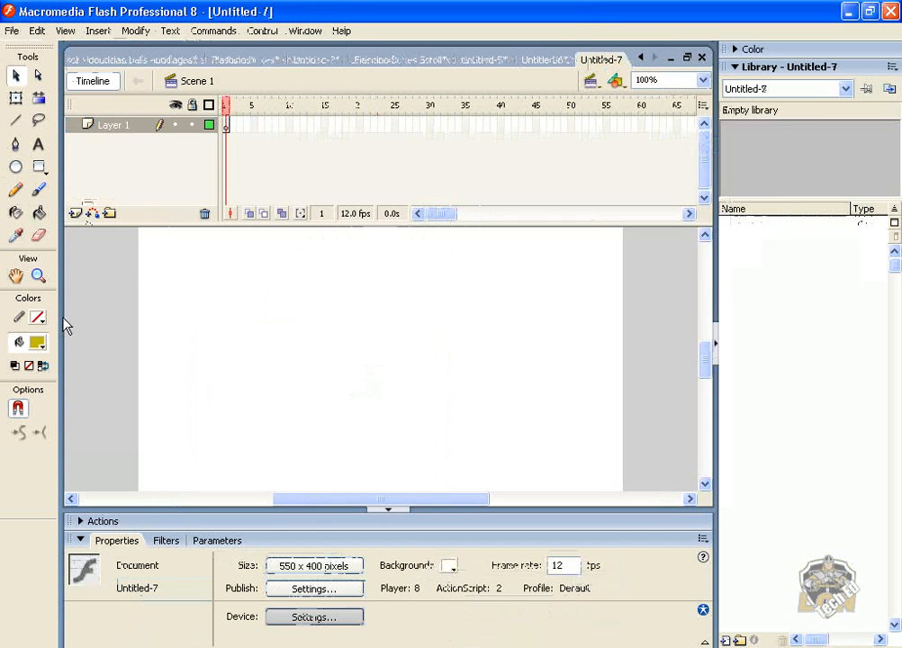
pyautogui.click(63, 31)
pyautogui.click(90, 86)
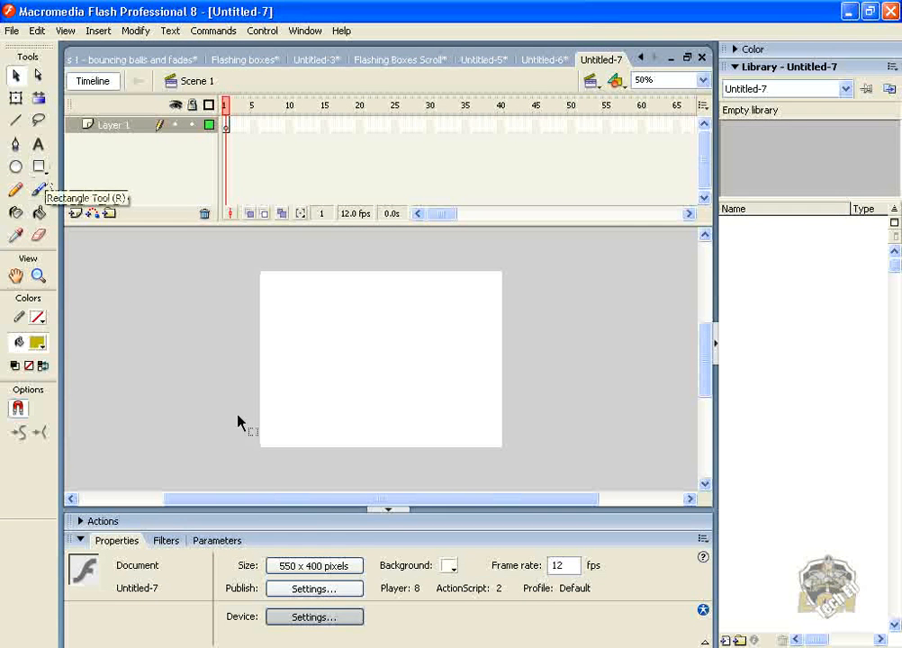
pyautogui.click(448, 568)
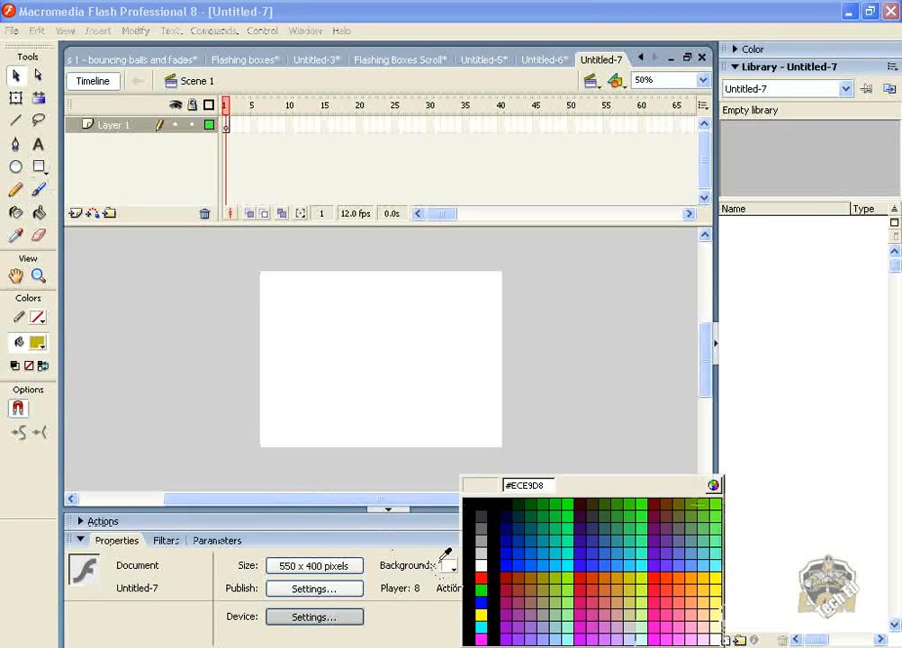
pyautogui.click(470, 511)
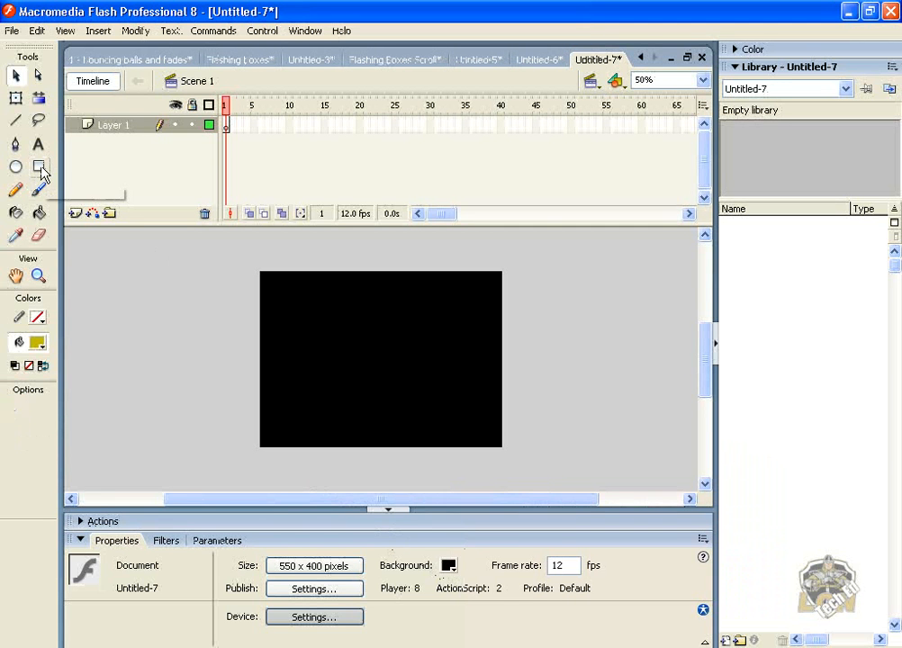
# Draw a dark yellow rectangle without a stroke, about 234 by 158 pixels, outside the stage on its left side
pyautogui.click(41, 170)
pyautogui.click(38, 345)
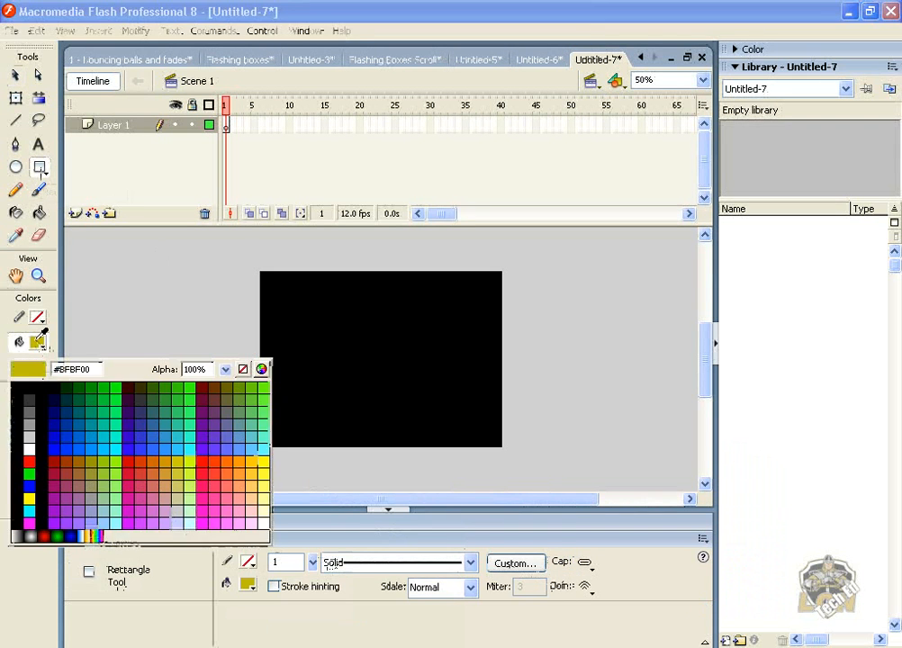
pyautogui.click(265, 370)
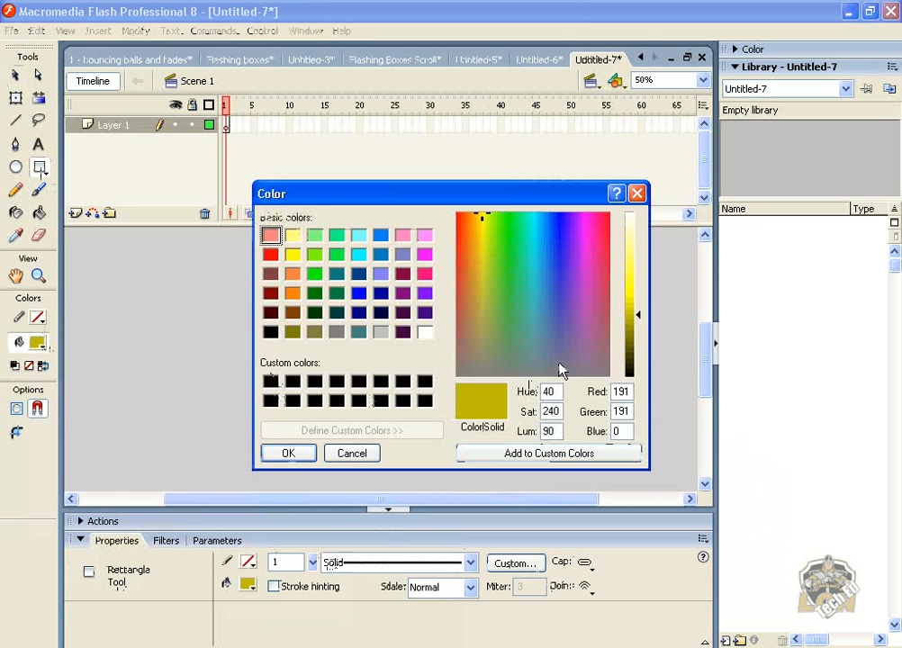
pyautogui.click(289, 453)
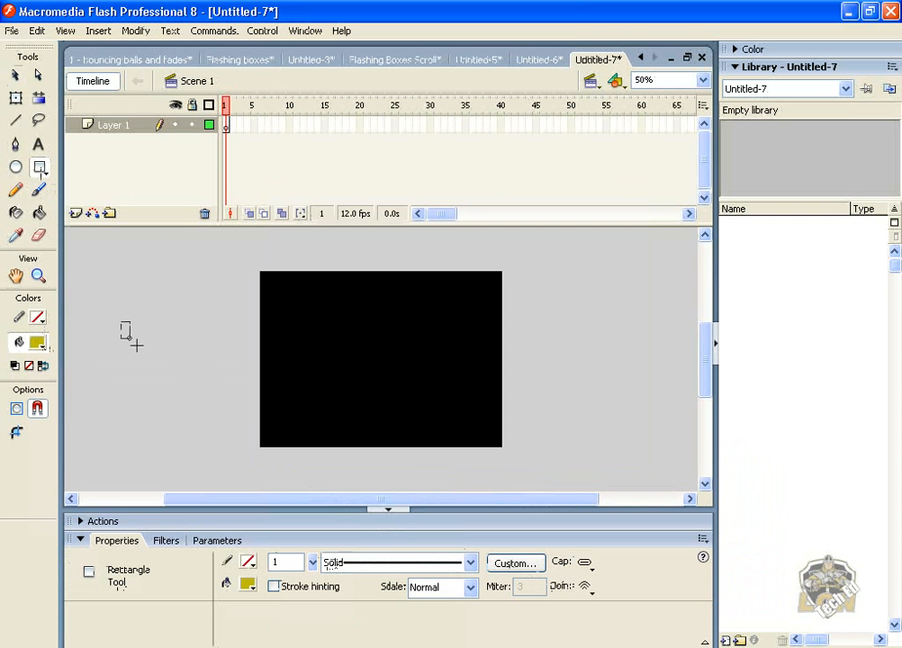
pyautogui.moveTo(136, 344); pyautogui.dragTo(223, 391)
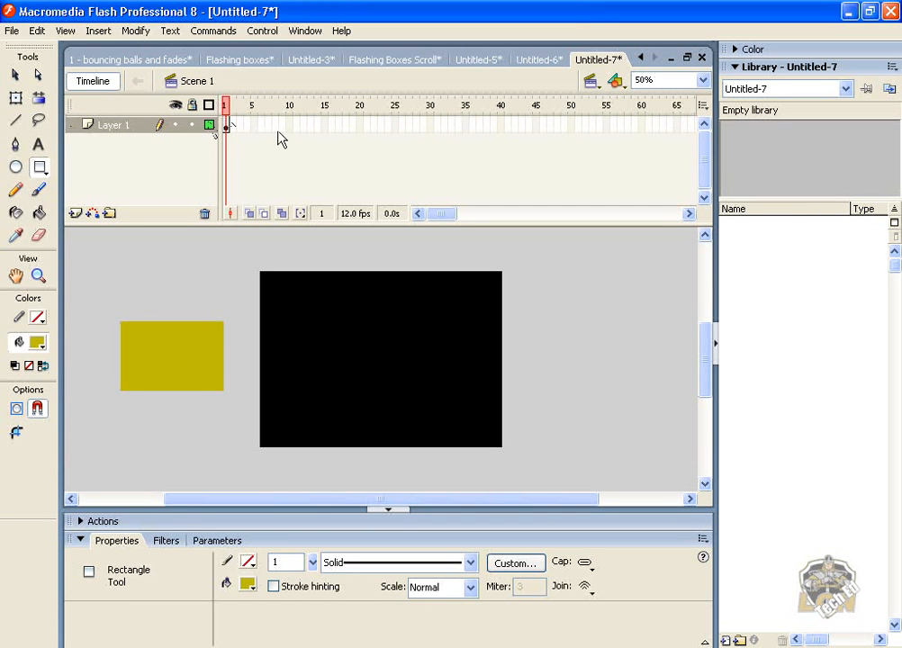
# Convert the yellow rectangle to a graphic symbol named "box"
pyautogui.click(15, 74)
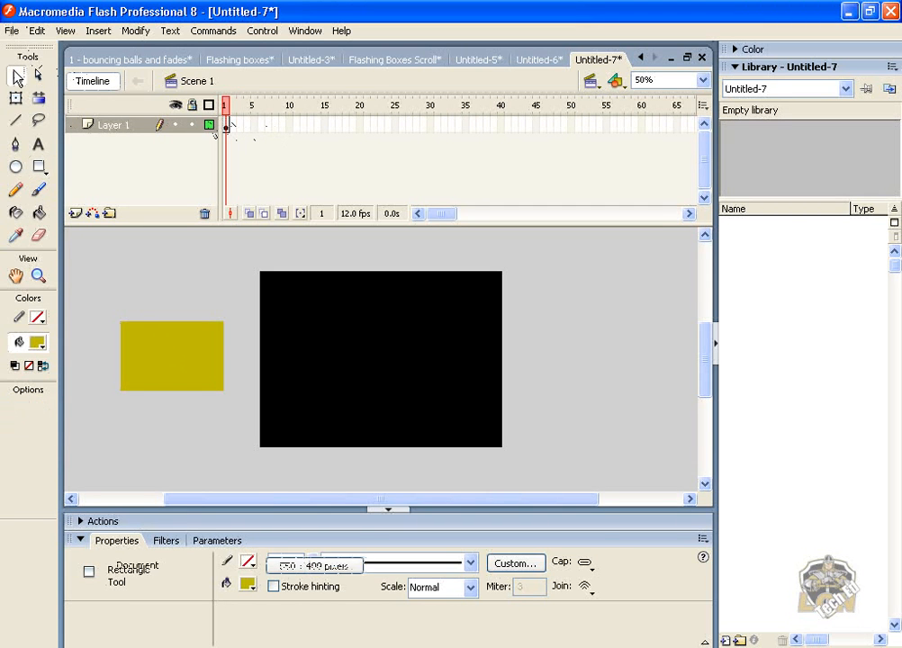
pyautogui.click(175, 346)
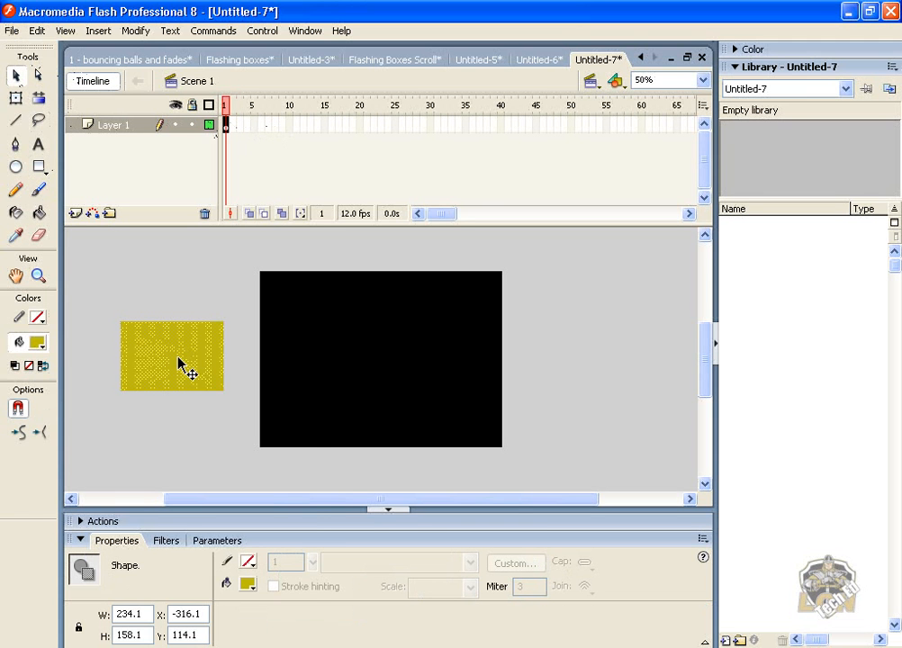
pyautogui.rightClick(179, 363)
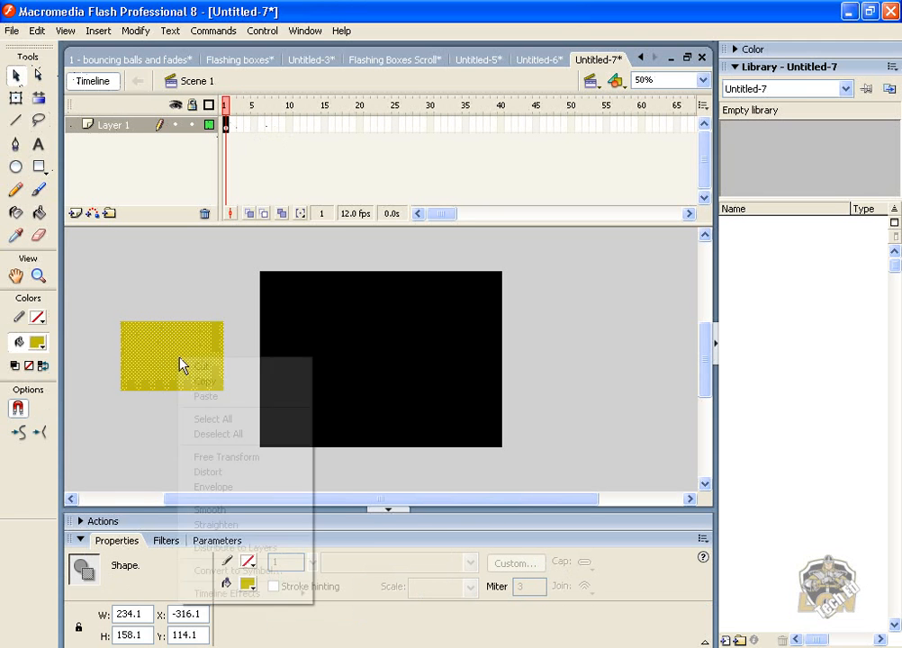
pyautogui.click(259, 571)
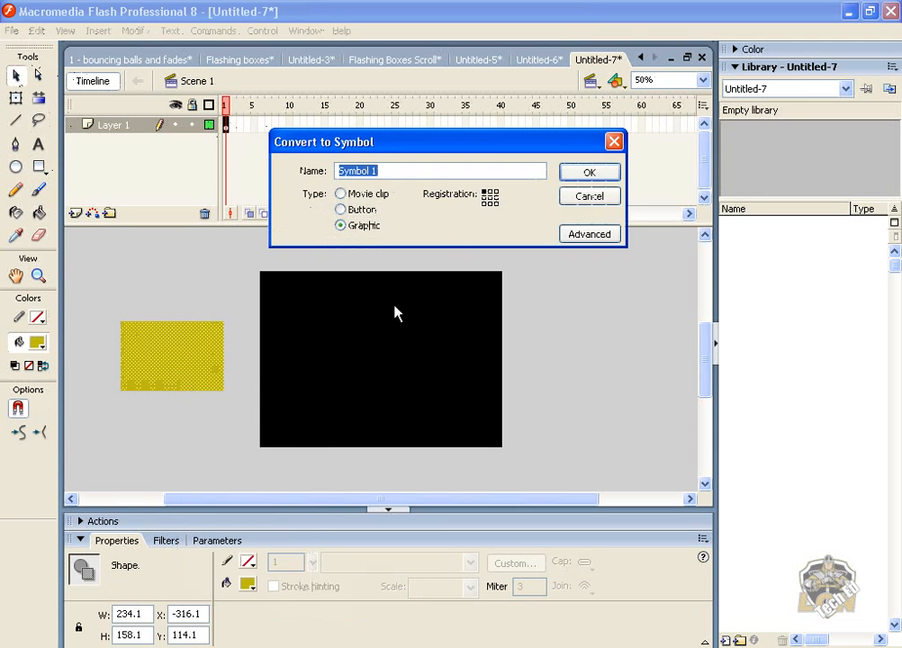
pyautogui.write('bp')
pyautogui.write('x')
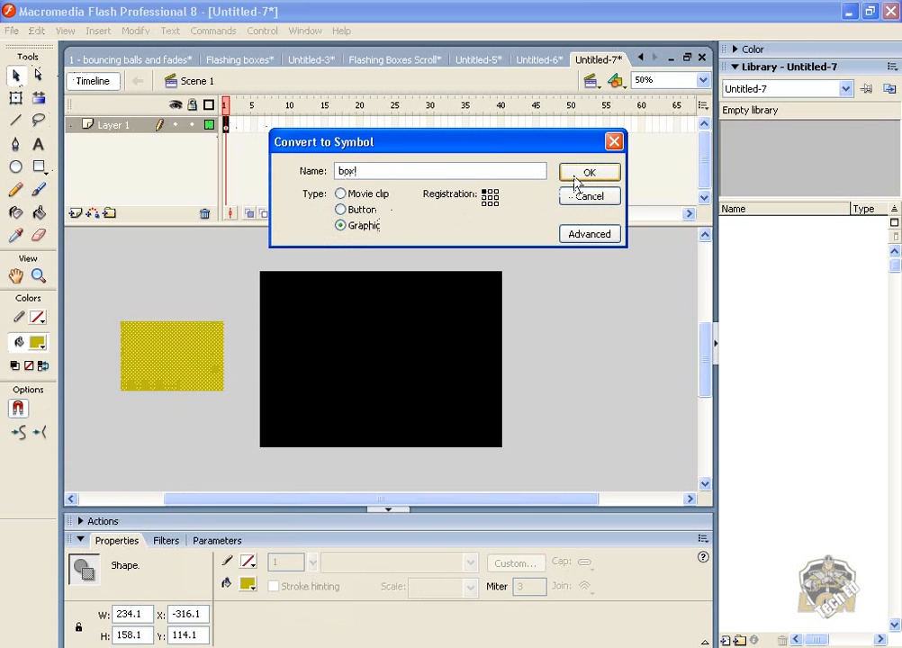
pyautogui.click(580, 173)
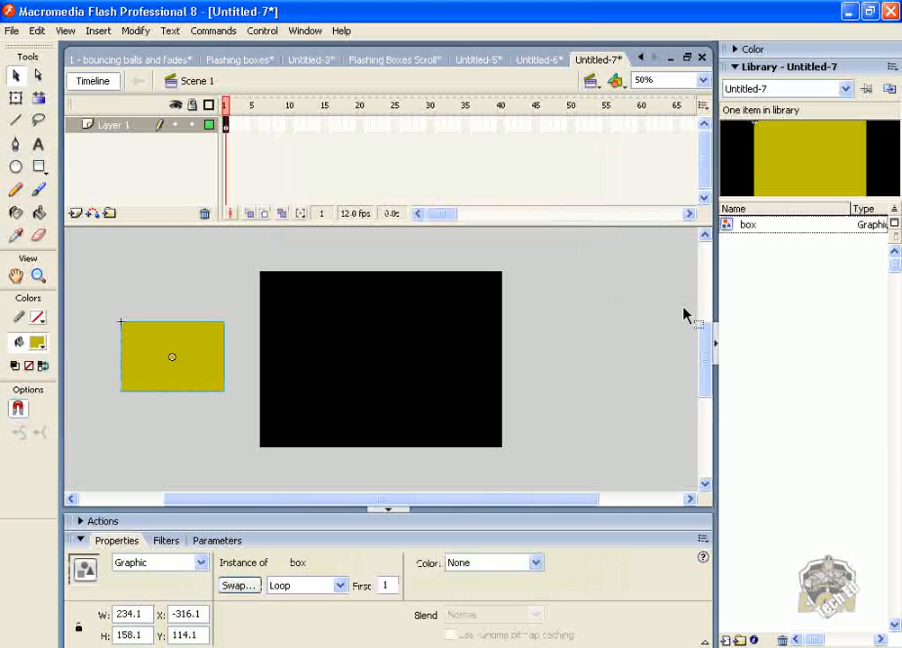
# Open the box symbol for editing and convert its rectangle shape to a nested graphic symbol with the default name Symbol 1
pyautogui.doubleClick(727, 226)
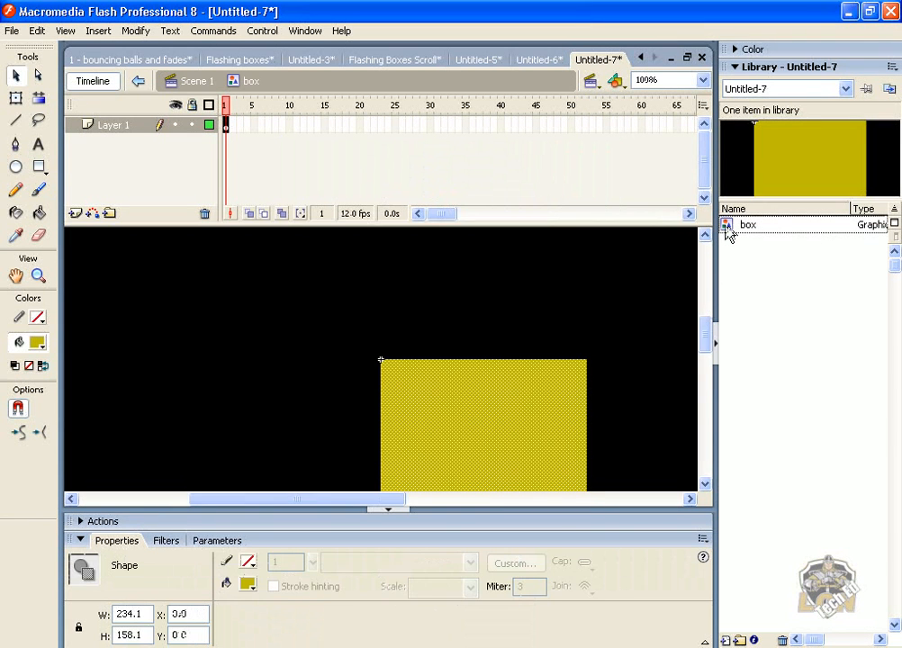
pyautogui.moveTo(706, 342); pyautogui.dragTo(706, 354)
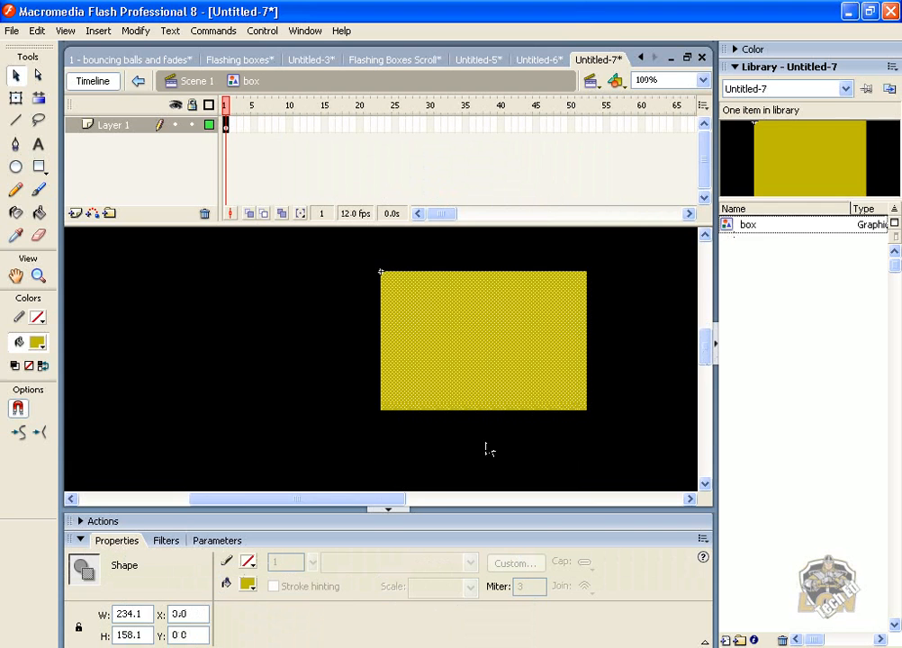
pyautogui.moveTo(409, 502); pyautogui.dragTo(425, 501)
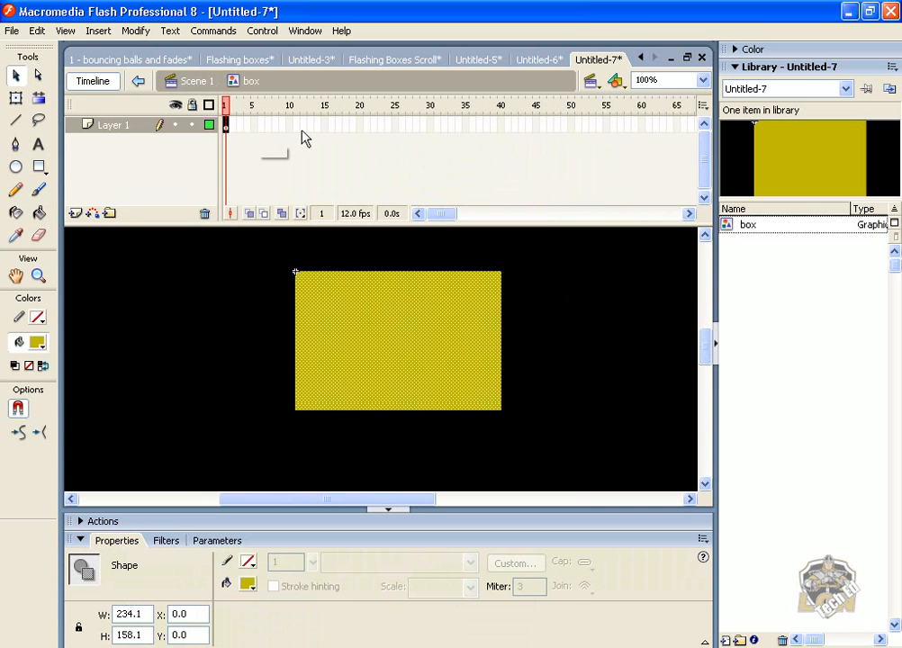
pyautogui.rightClick(385, 342)
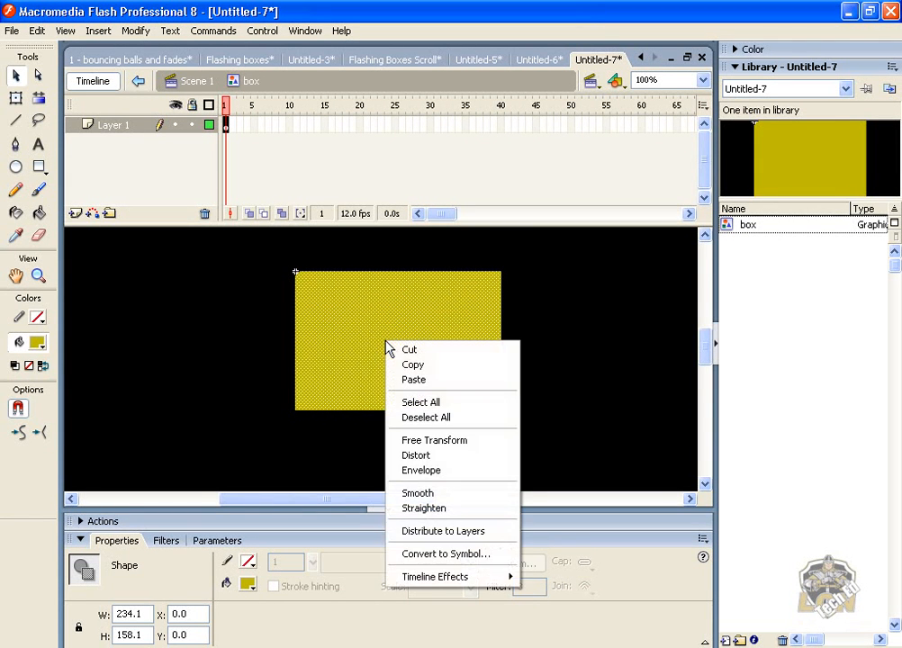
pyautogui.click(459, 563)
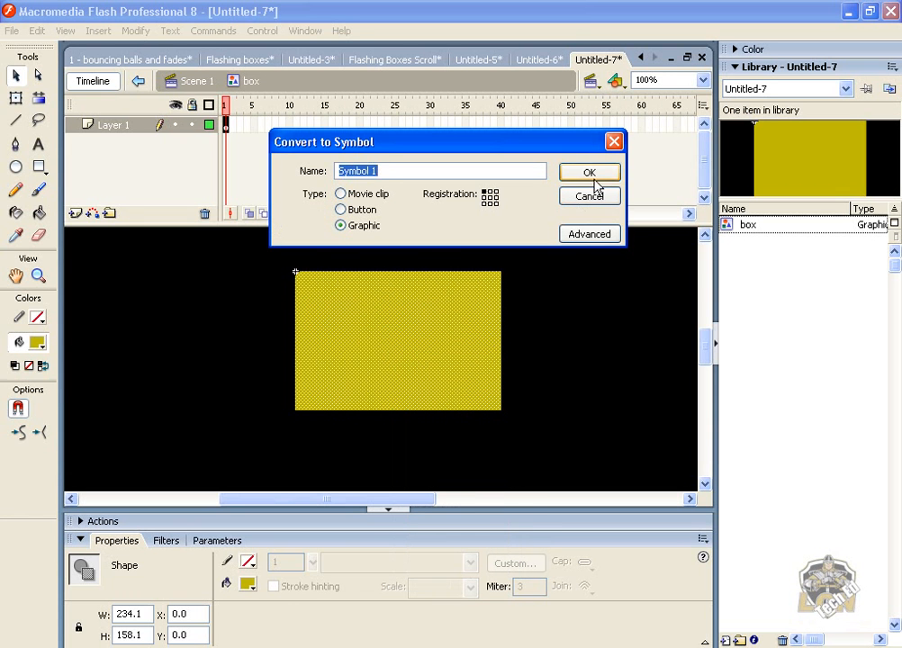
pyautogui.click(590, 175)
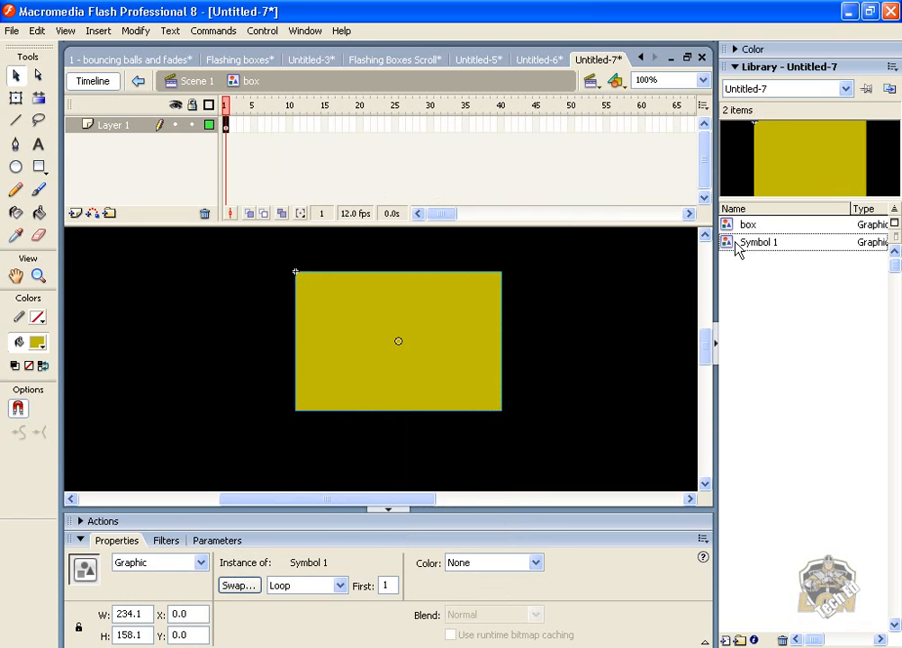
# Insert keyframes at frames 10 and 15 of Layer 1 in the box symbol
pyautogui.click(290, 126)
pyautogui.press('F6')
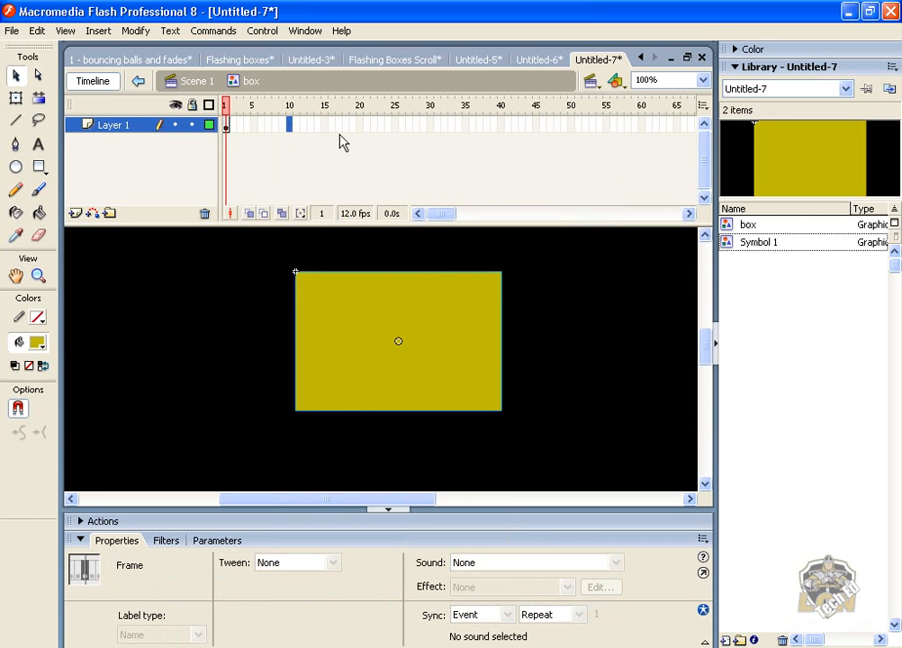
pyautogui.click(324, 126)
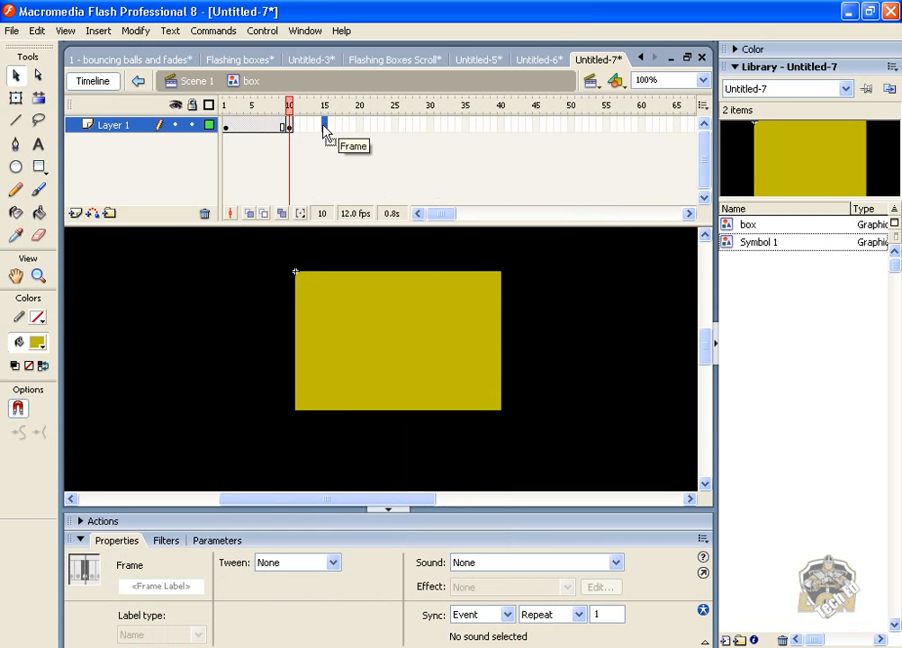
pyautogui.press('F6')
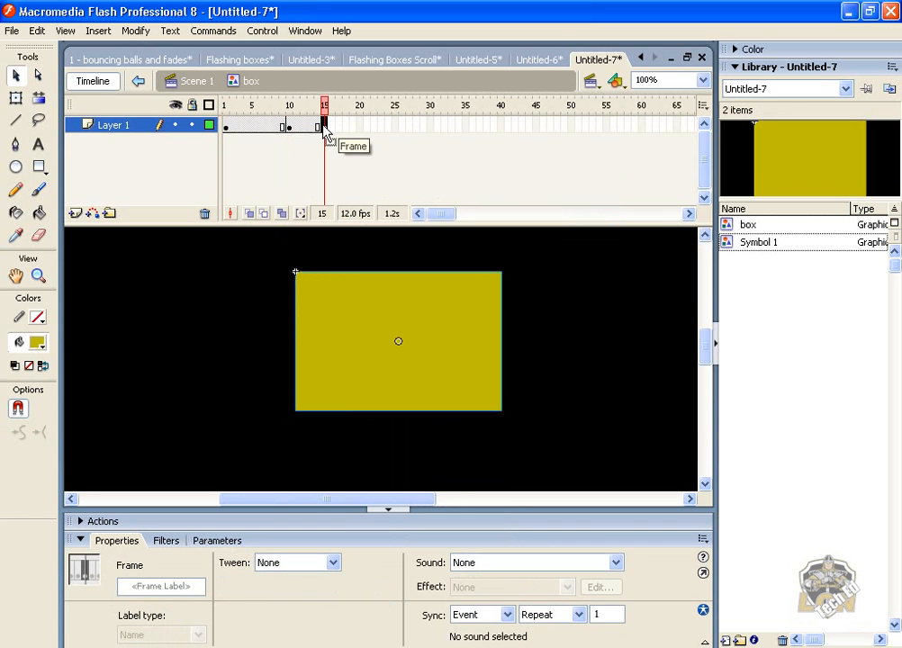
# Set the rectangle instance at frame 1 to the Alpha color effect at 0%
pyautogui.click(227, 128)
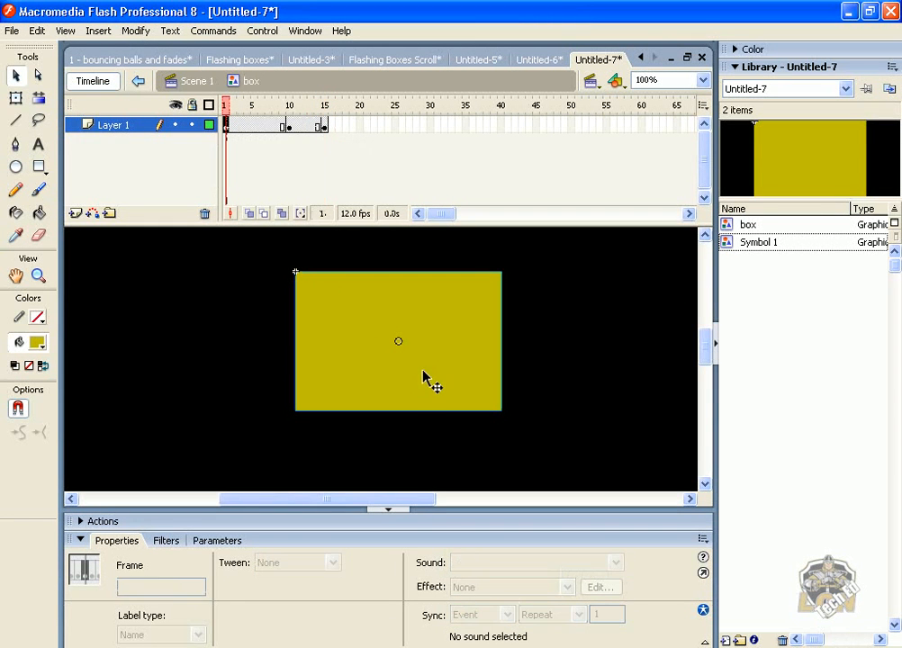
pyautogui.click(414, 349)
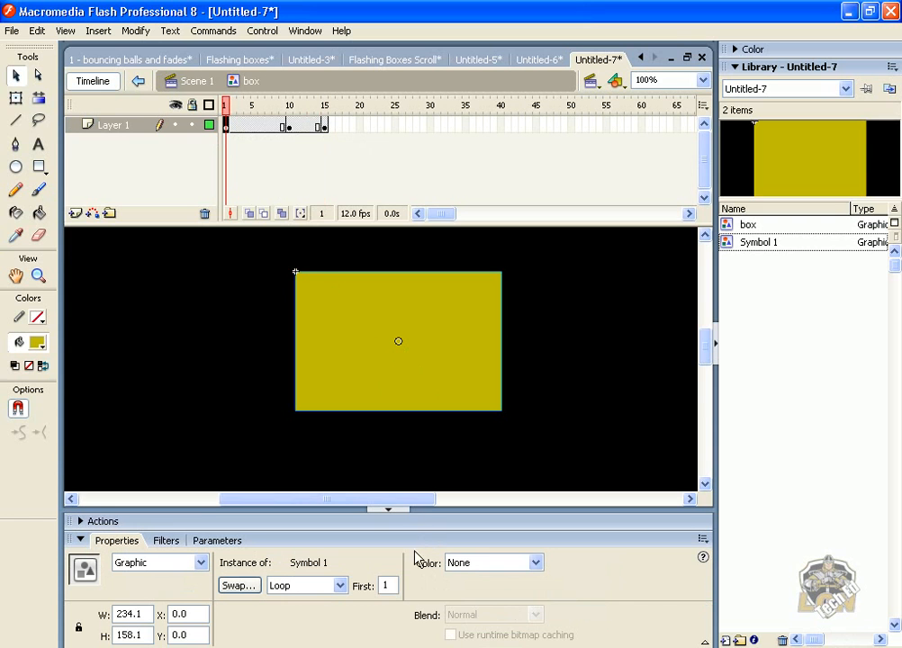
pyautogui.click(535, 563)
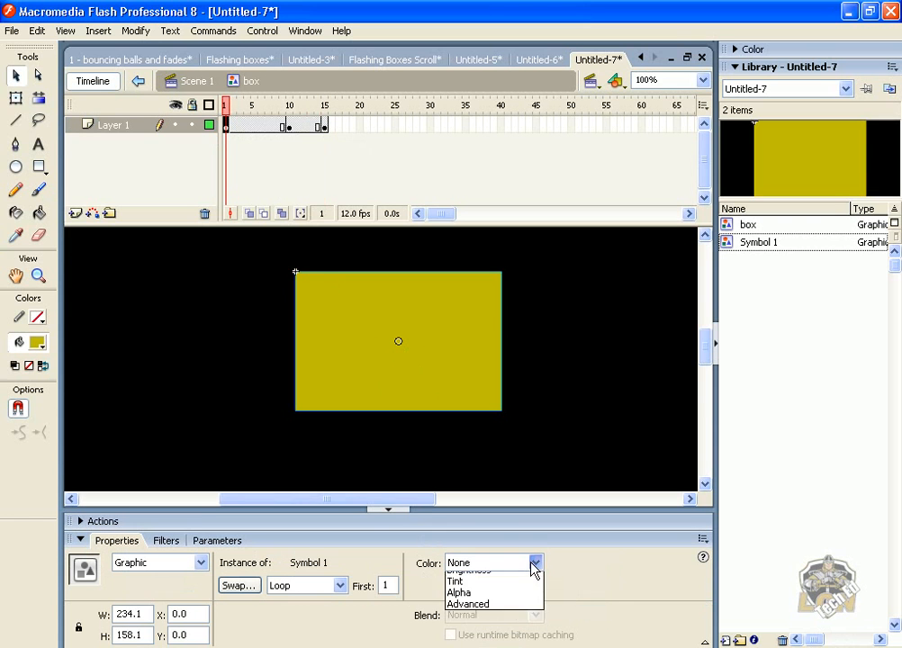
pyautogui.click(511, 616)
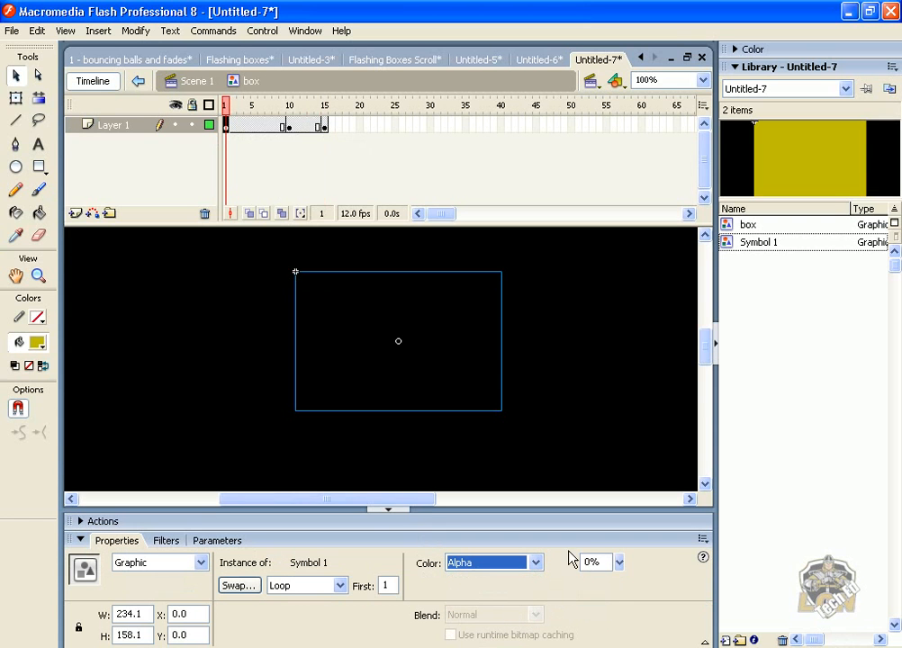
# Create a motion tween between frames 1 and 10 of the box symbol and play back the fade-in
pyautogui.click(261, 126)
pyautogui.rightClick(261, 131)
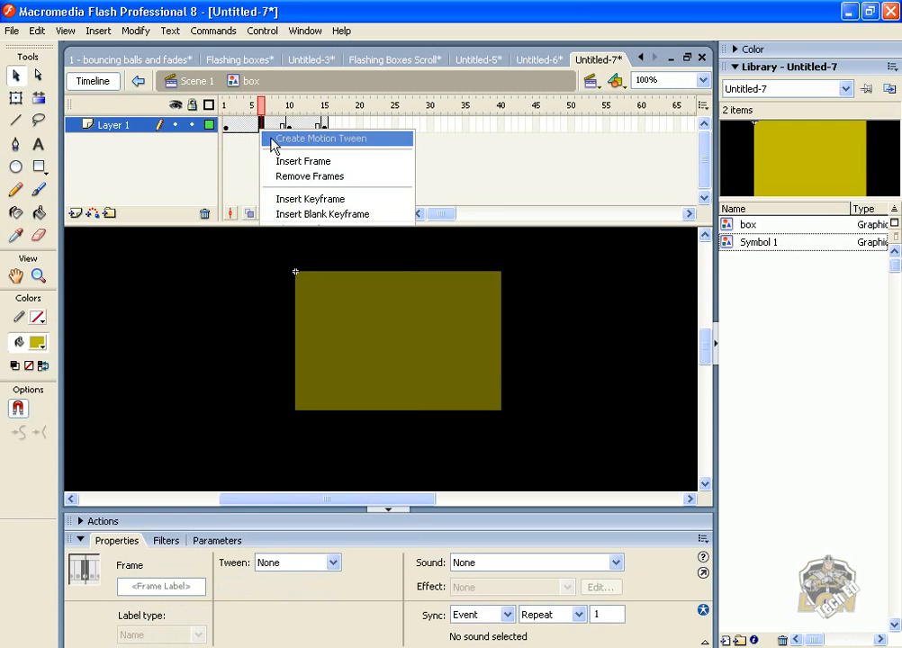
pyautogui.click(273, 141)
pyautogui.click(229, 131)
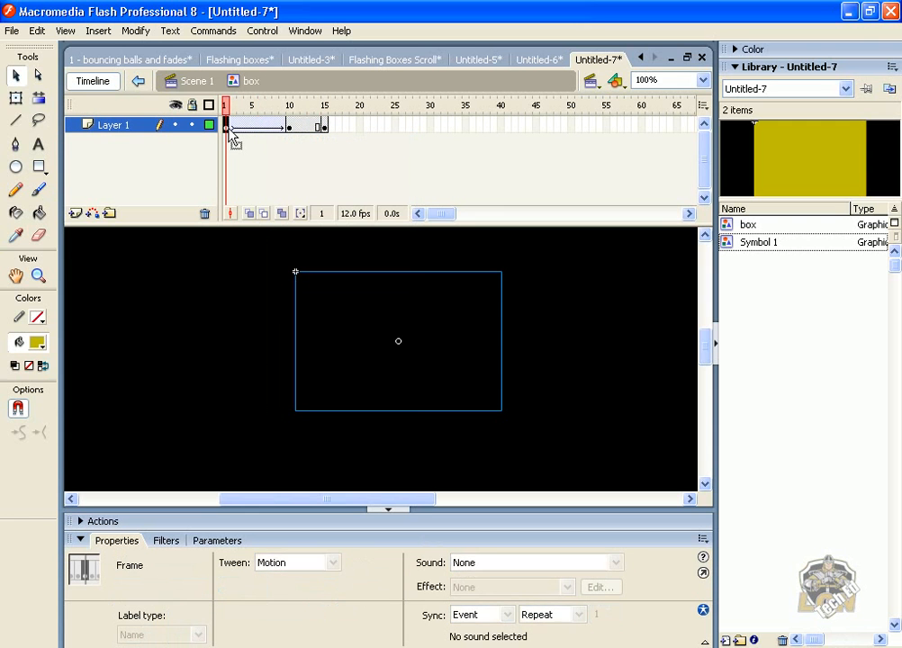
pyautogui.press('Return')
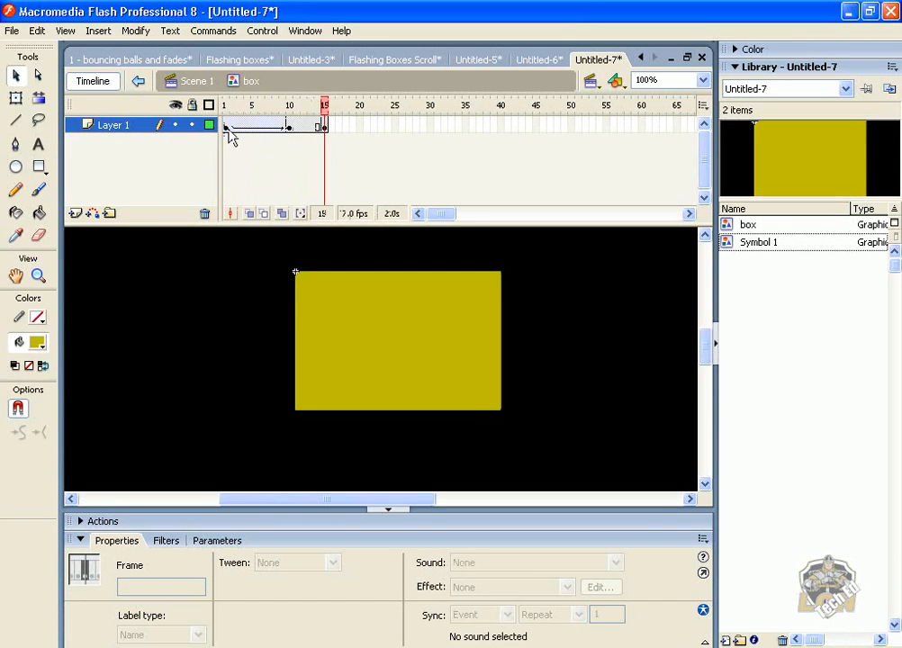
pyautogui.press('Return')
pyautogui.press('Return')
# Return to Scene 1, insert a keyframe at frame 60 of Layer 1, and play the timeline
pyautogui.click(189, 81)
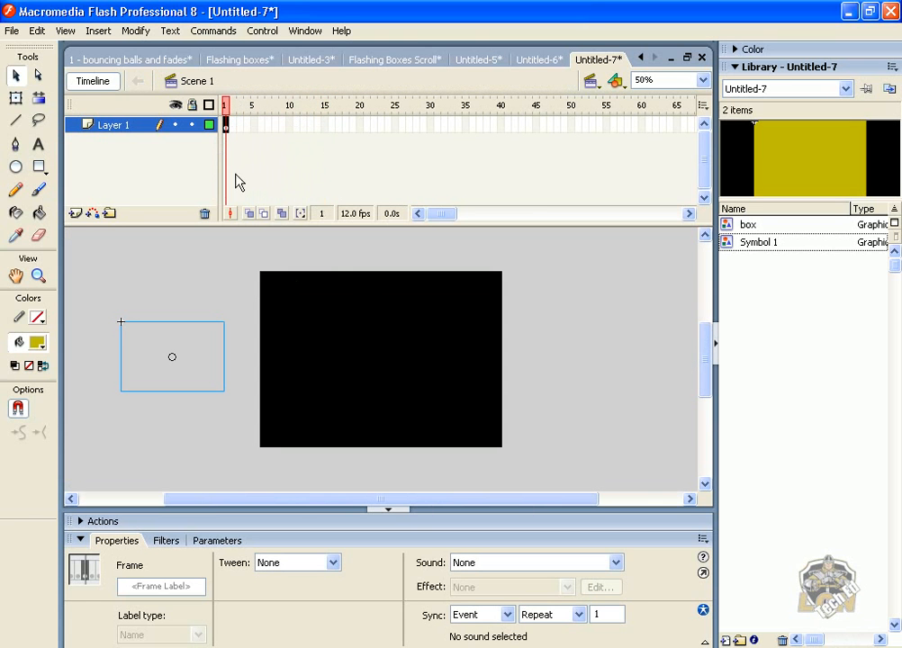
pyautogui.click(641, 124)
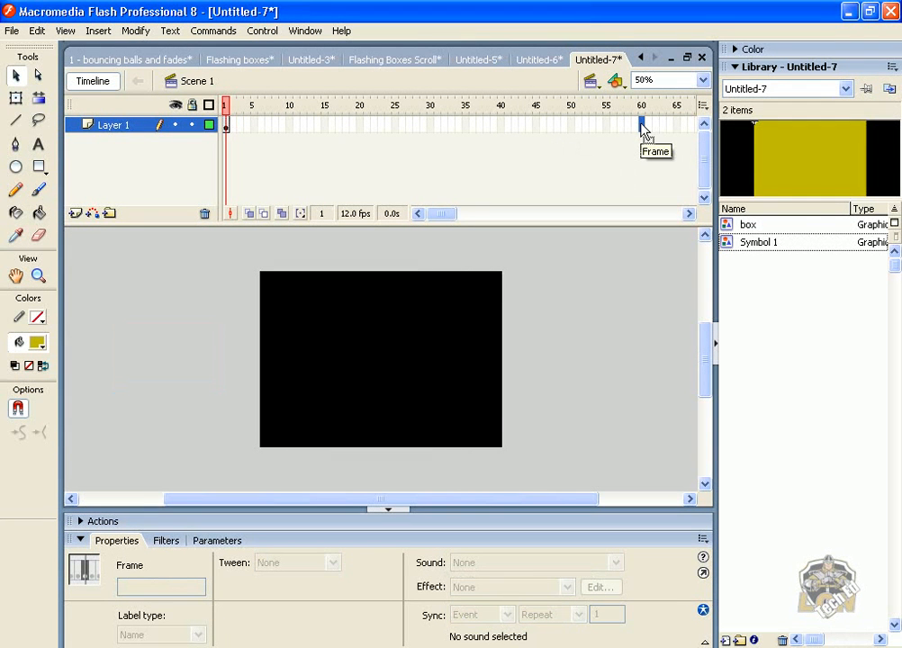
pyautogui.press('F5')
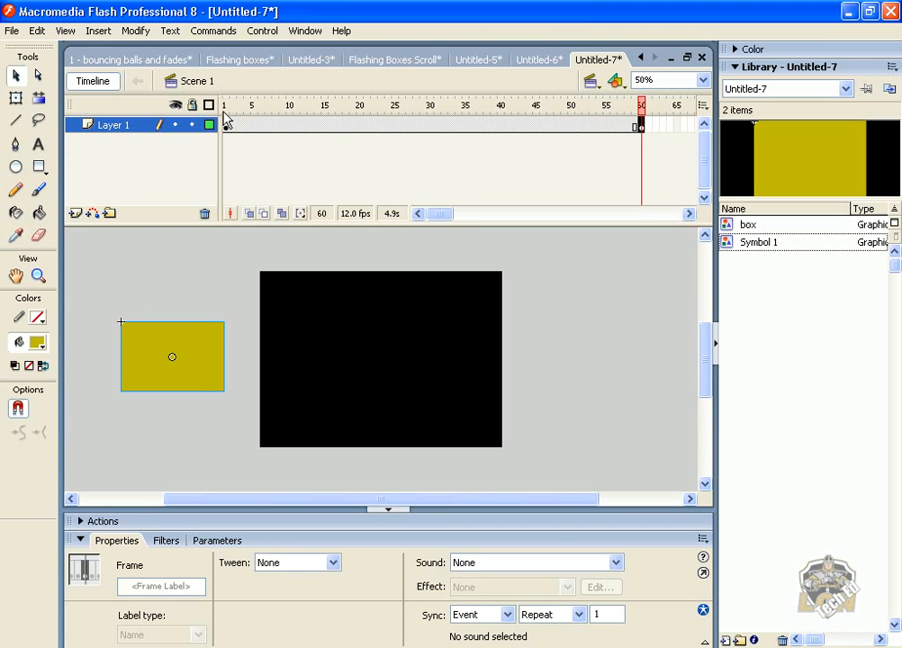
pyautogui.press('Return')
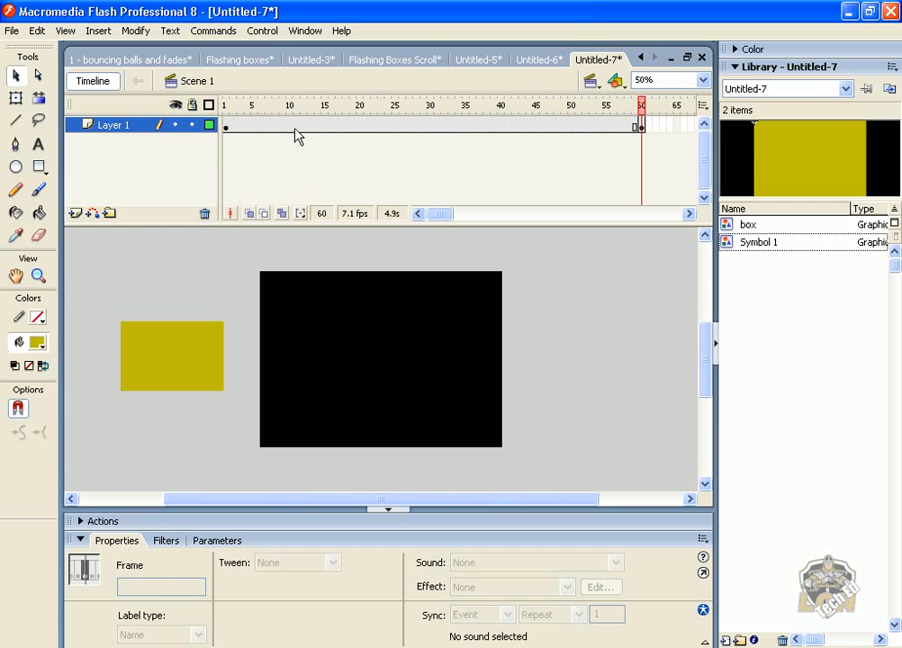
# Move the frame 60 box straight across to beyond the stage's right side, then motion-tween Layer 1 from frame 1 to 60 and play it
pyautogui.click(641, 127)
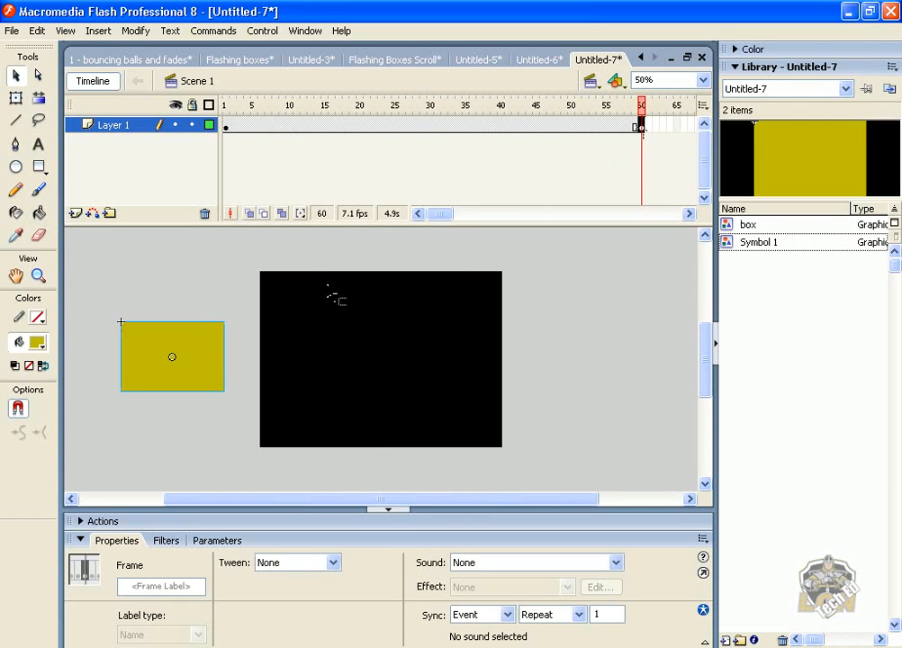
pyautogui.moveTo(196, 374); pyautogui.dragTo(618, 373)
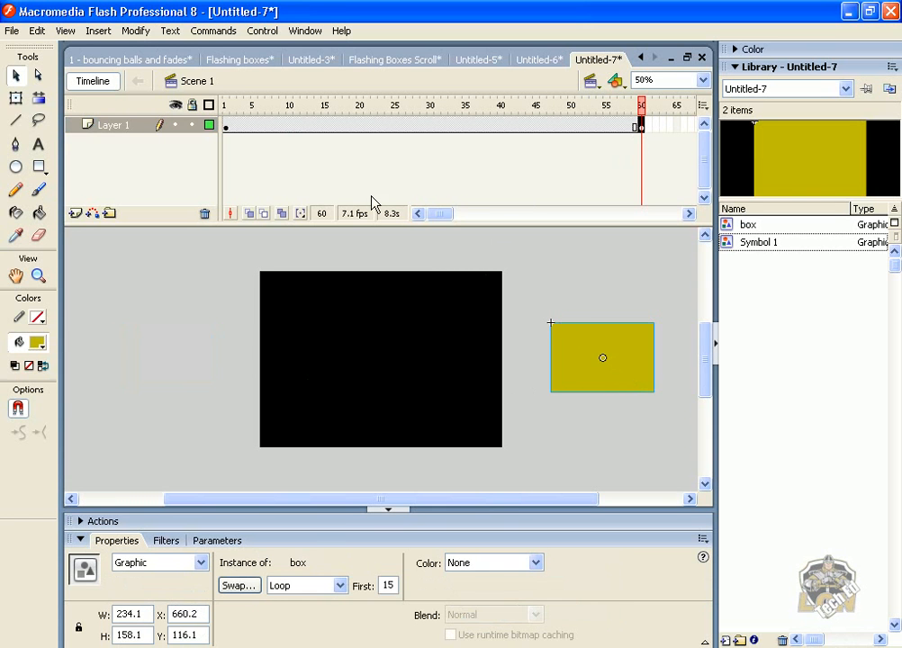
pyautogui.click(283, 128)
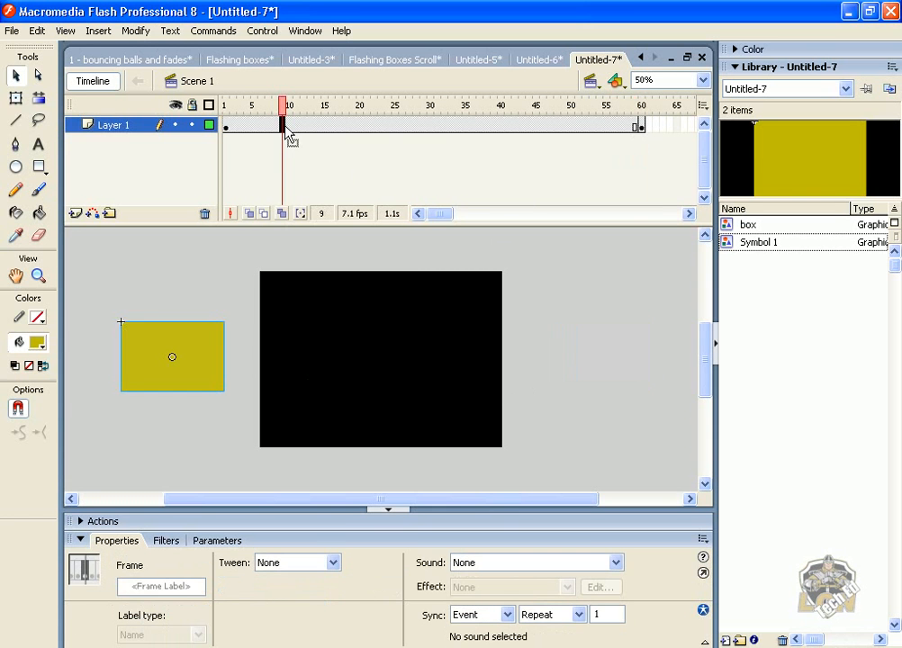
pyautogui.rightClick(286, 128)
pyautogui.click(311, 138)
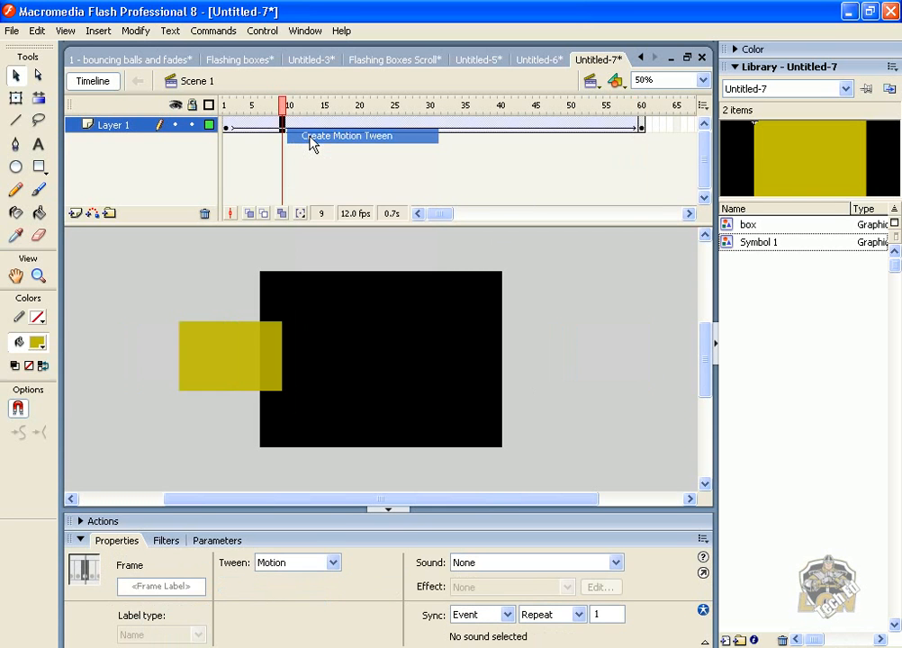
pyautogui.click(226, 128)
pyautogui.press('Return')
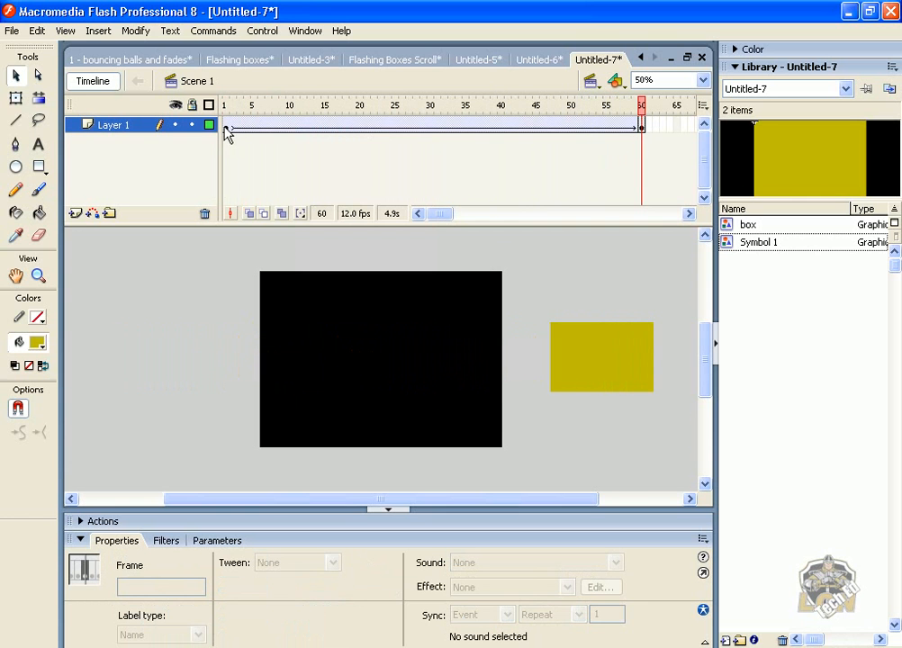
# Add a new layer above Layer 1 and place a box instance at frame 1, off the stage's left side near its lower edge
pyautogui.click(77, 214)
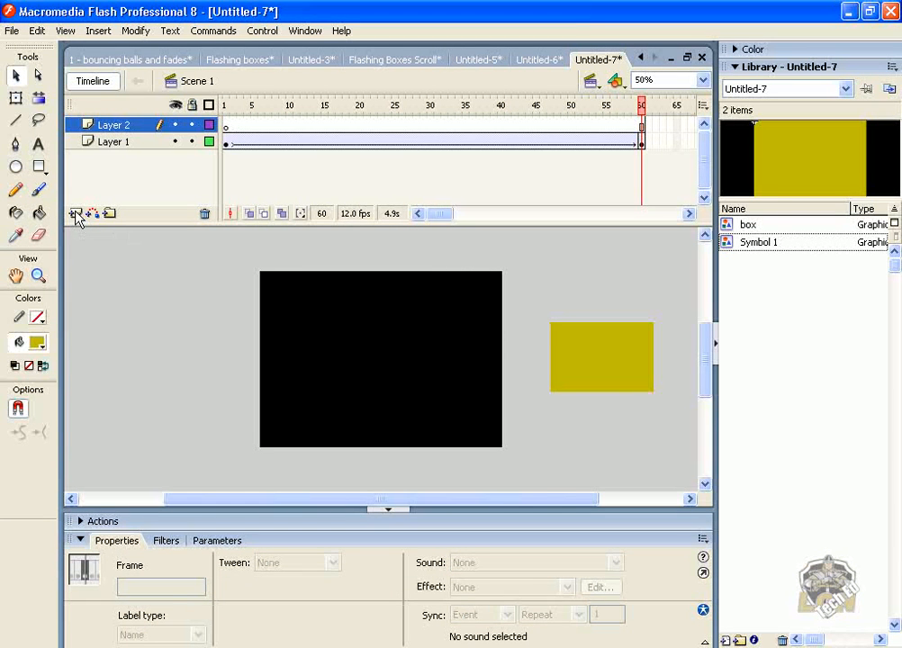
pyautogui.click(226, 128)
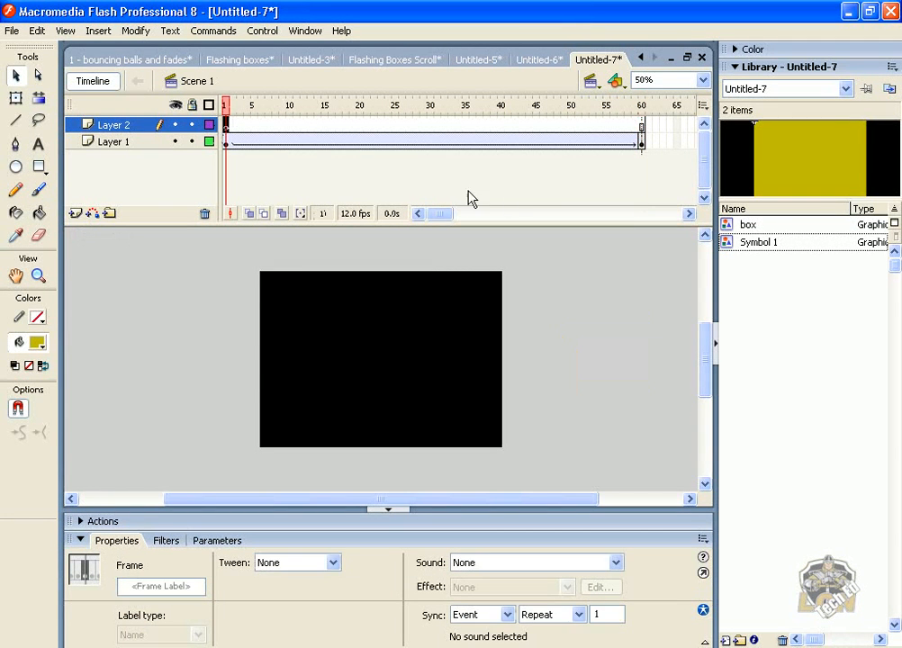
pyautogui.moveTo(729, 225); pyautogui.dragTo(160, 414)
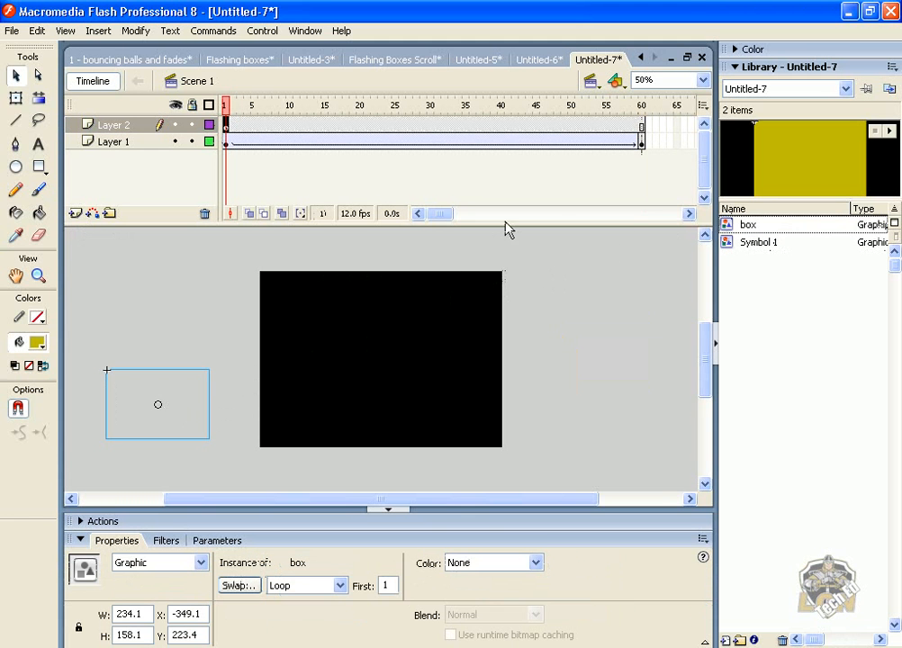
# Insert a keyframe at frame 60 of Layer 2 and move its box straight across to beyond the stage's right side
pyautogui.rightClick(643, 127)
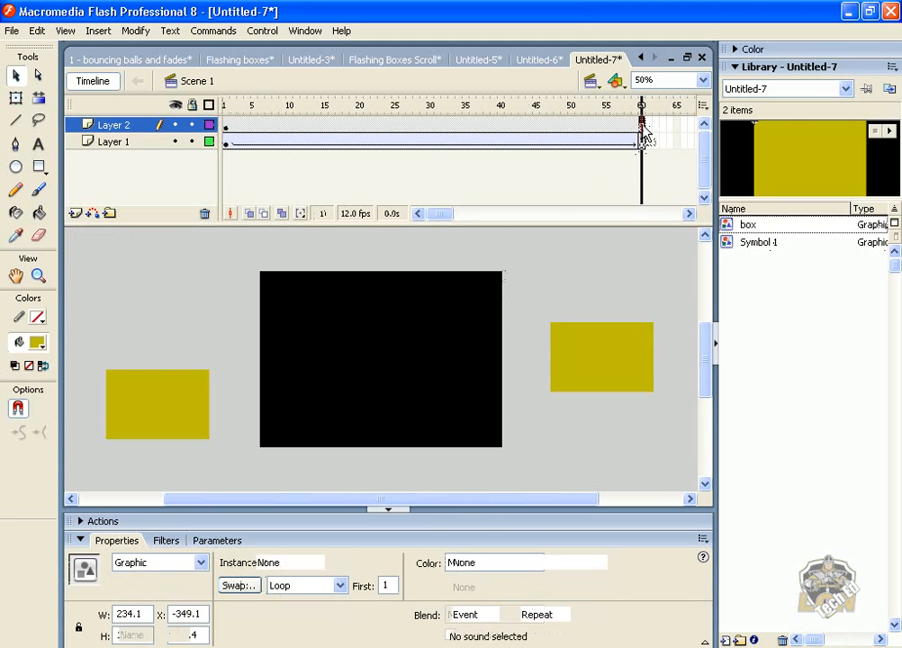
pyautogui.click(691, 195)
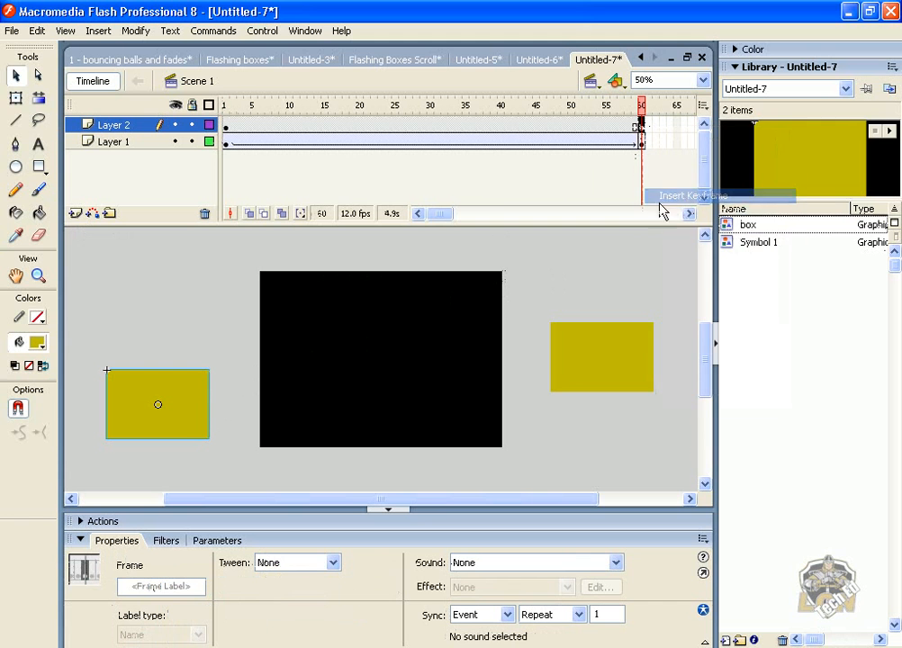
pyautogui.moveTo(189, 438); pyautogui.dragTo(611, 434)
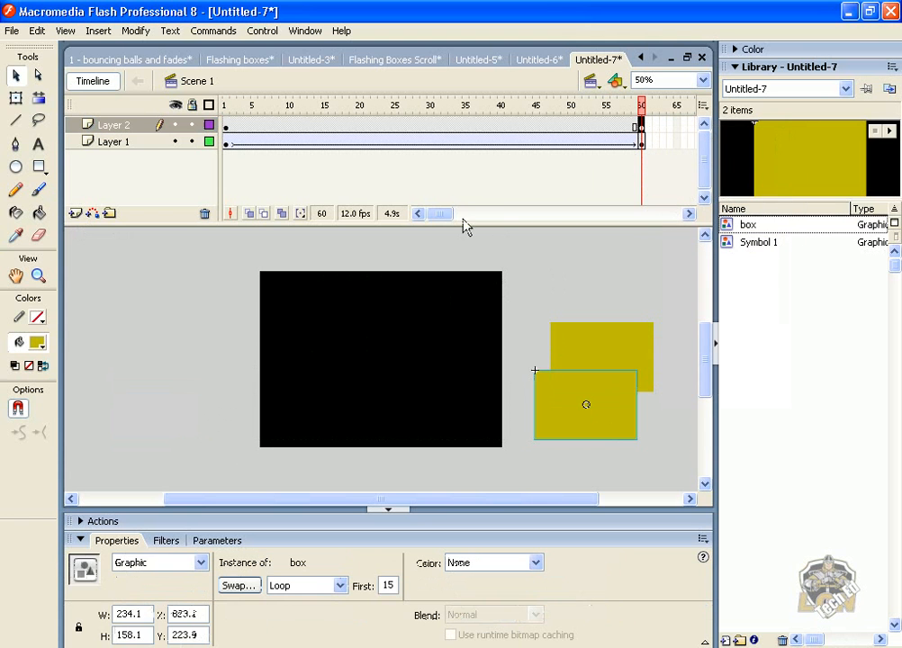
# Create a motion tween between frames 1 and 60 of Layer 2 and play the animation
pyautogui.click(441, 130)
pyautogui.rightClick(441, 132)
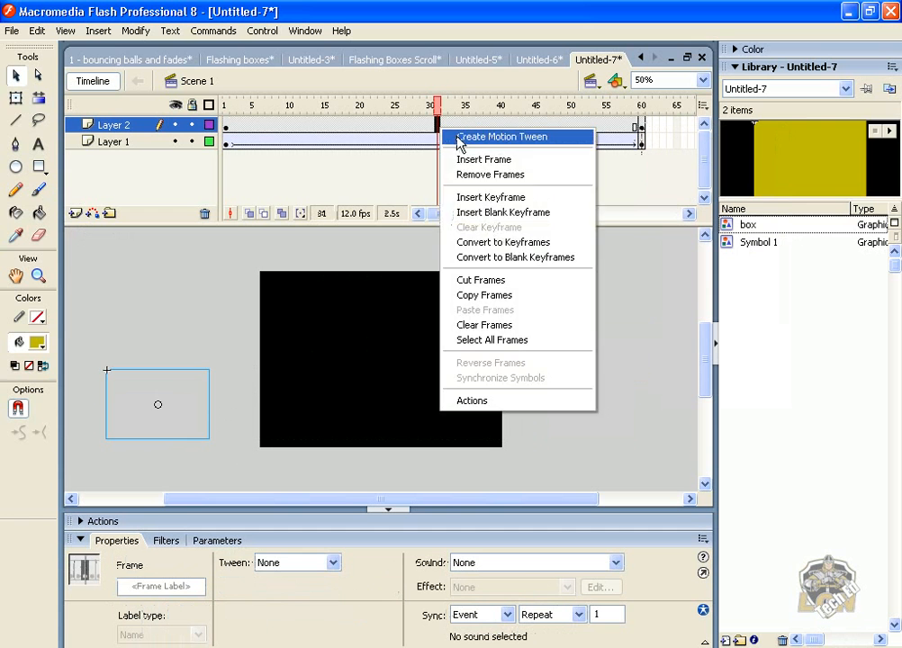
pyautogui.click(459, 137)
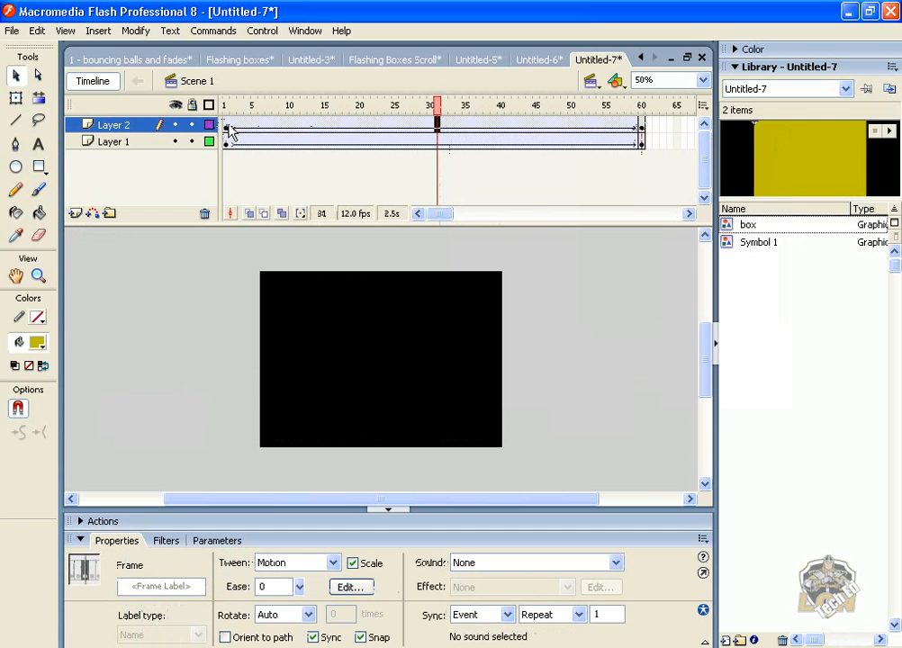
pyautogui.click(227, 127)
pyautogui.press('Return')
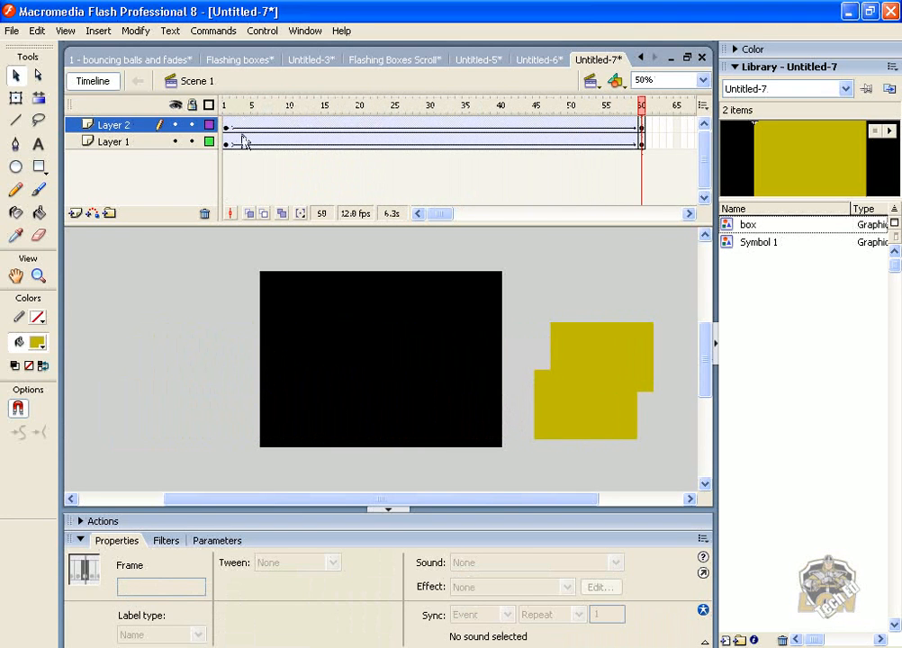
# Move Layer 2's starting keyframe from frame 1 to frame 9 and play the staggered animation
pyautogui.click(229, 128)
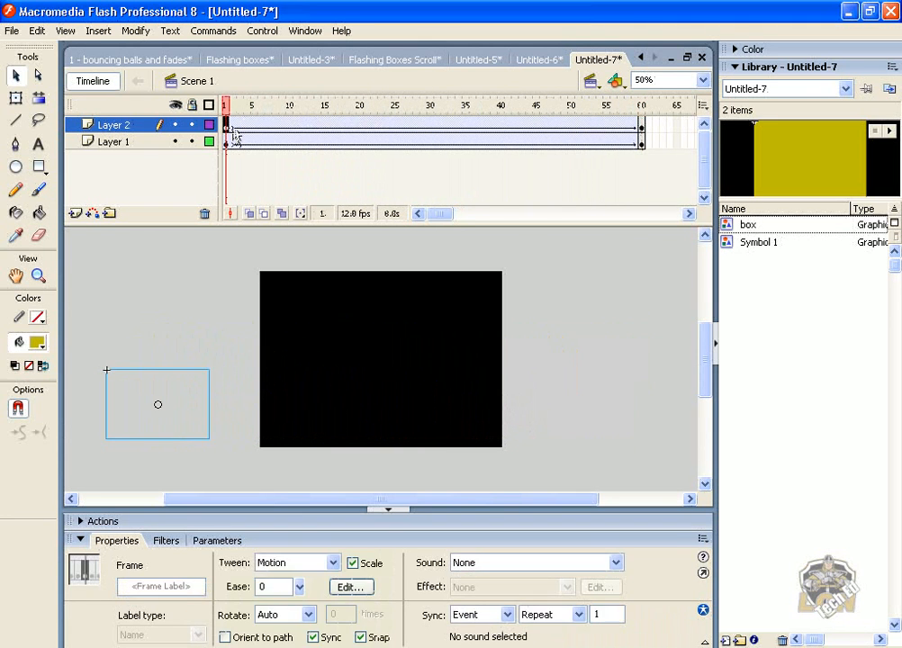
pyautogui.moveTo(229, 127); pyautogui.dragTo(282, 128)
pyautogui.click(229, 128)
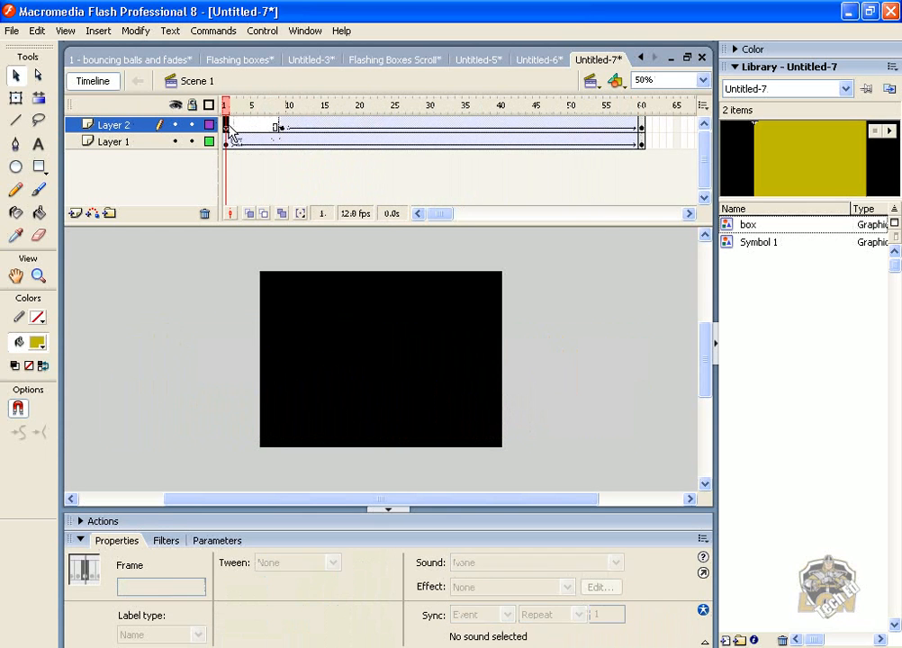
pyautogui.press('Return')
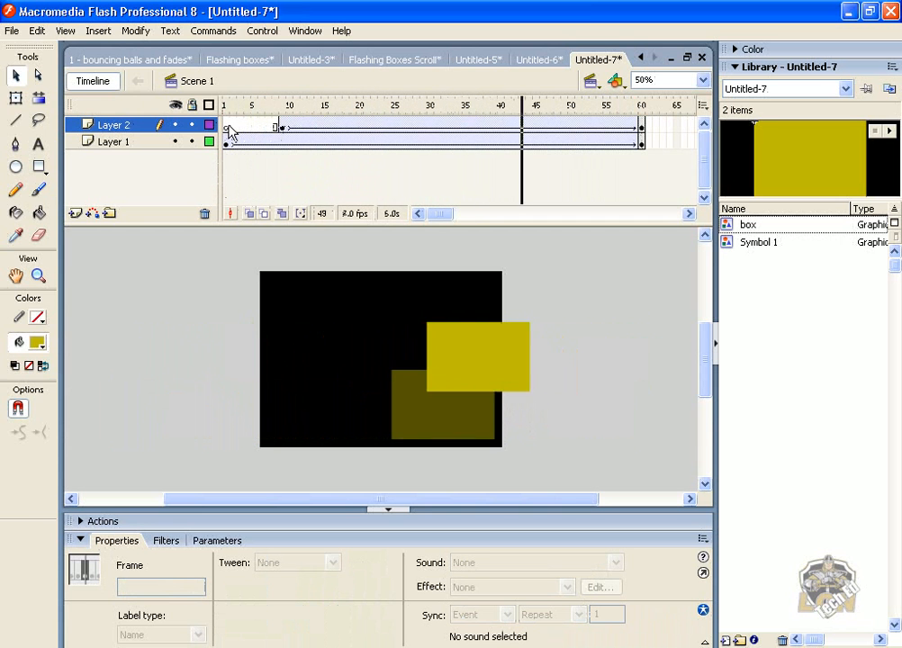
# Add a third layer with a keyframe at frame 15 and place a box instance there, off the stage's left side near its upper edge
pyautogui.click(76, 214)
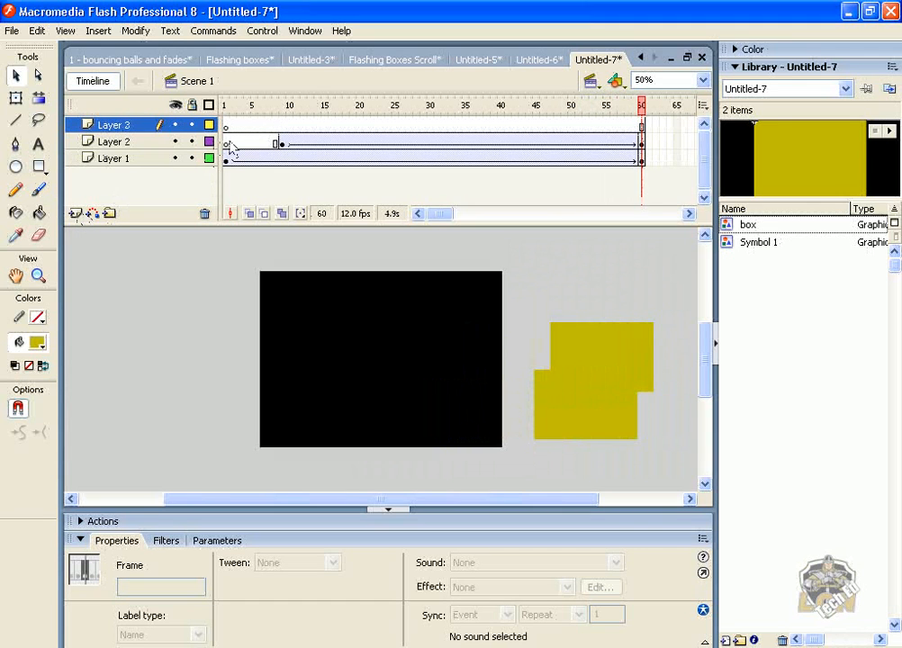
pyautogui.click(326, 126)
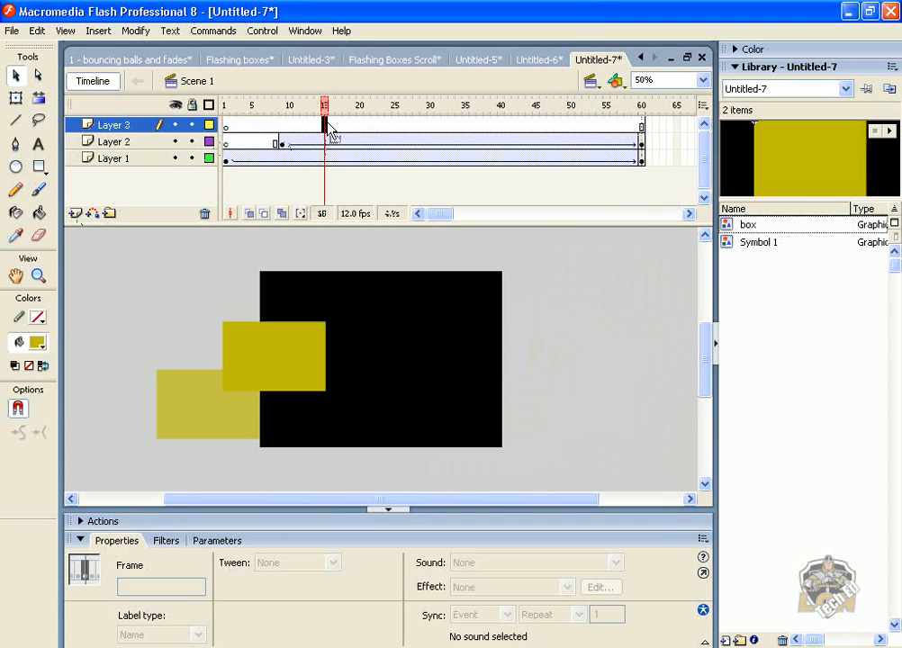
pyautogui.press('F6')
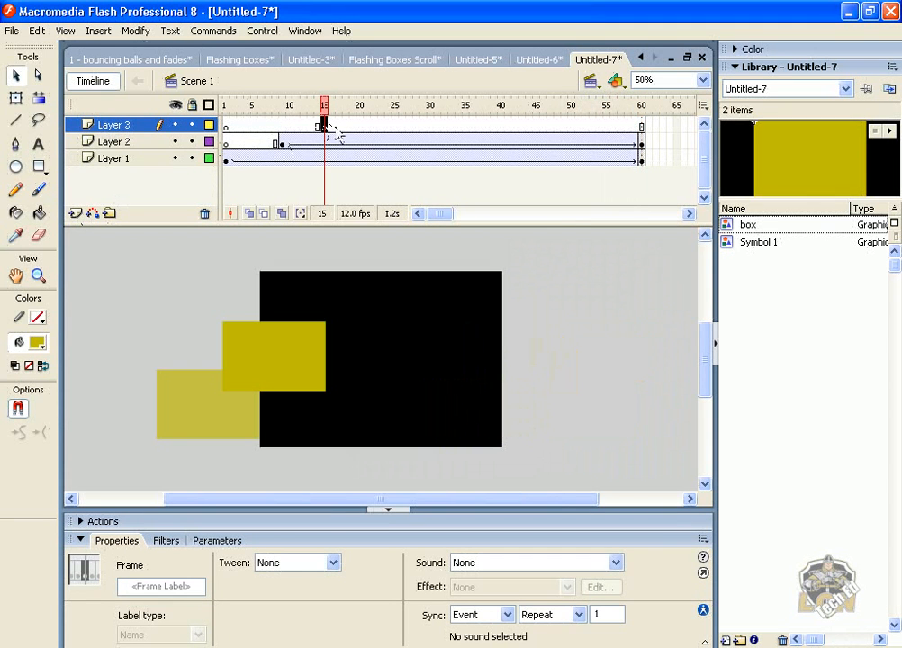
pyautogui.click(726, 227)
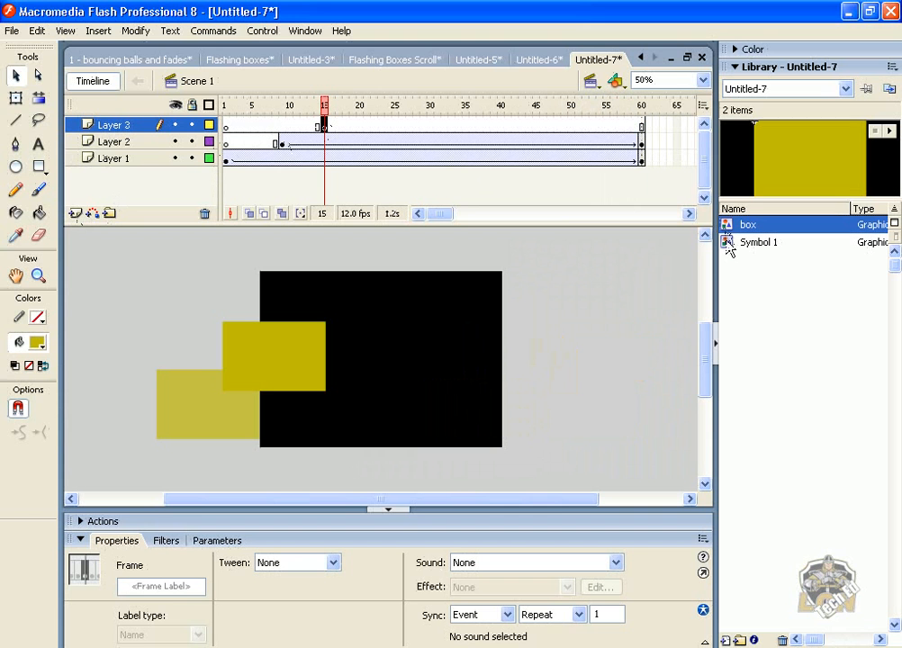
pyautogui.moveTo(729, 231); pyautogui.dragTo(164, 313)
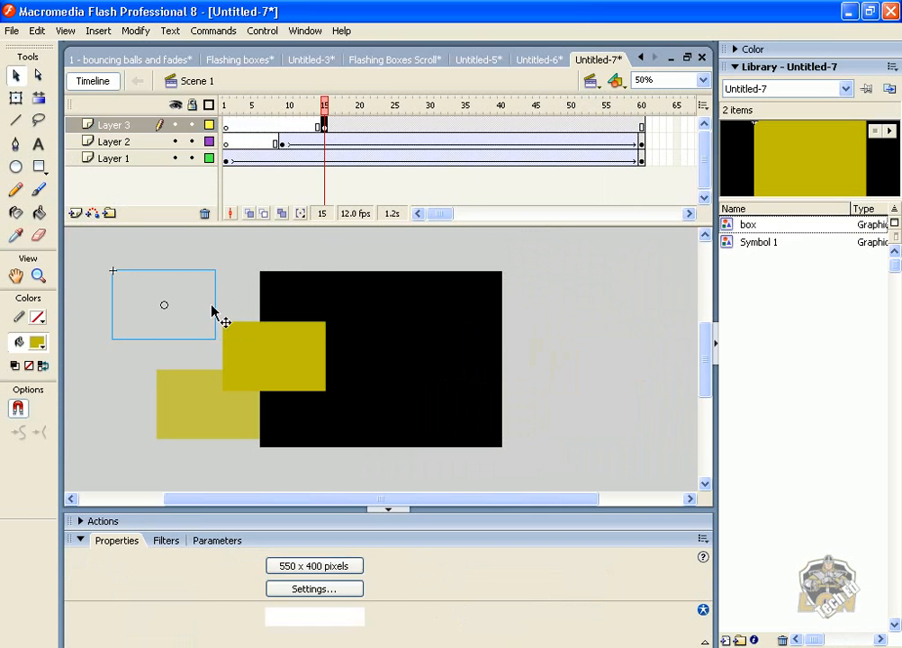
# Insert a keyframe at frame 60 of Layer 3 and move its box across to beyond the stage's right side
pyautogui.click(641, 127)
pyautogui.rightClick(643, 128)
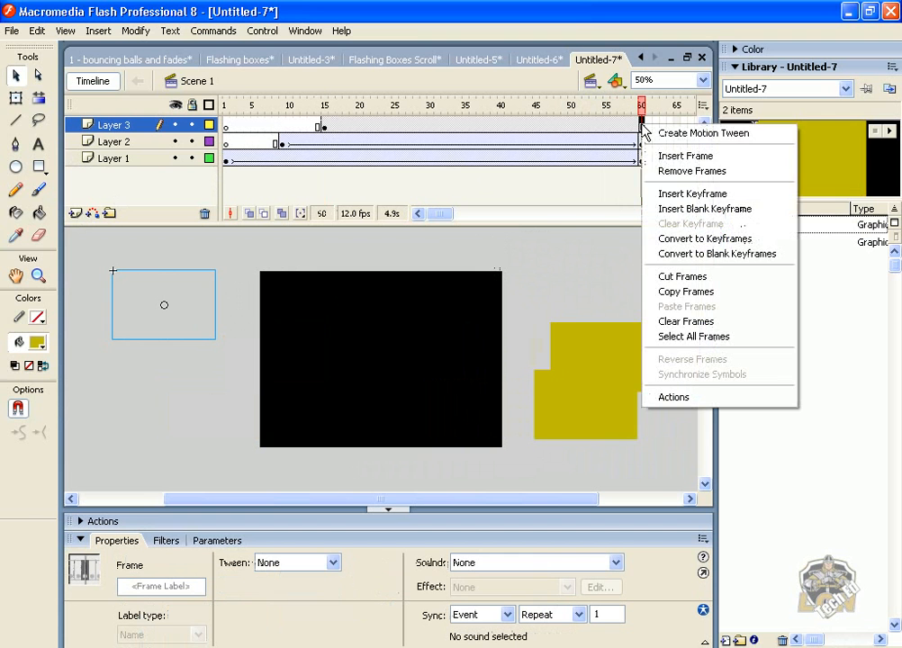
pyautogui.click(677, 199)
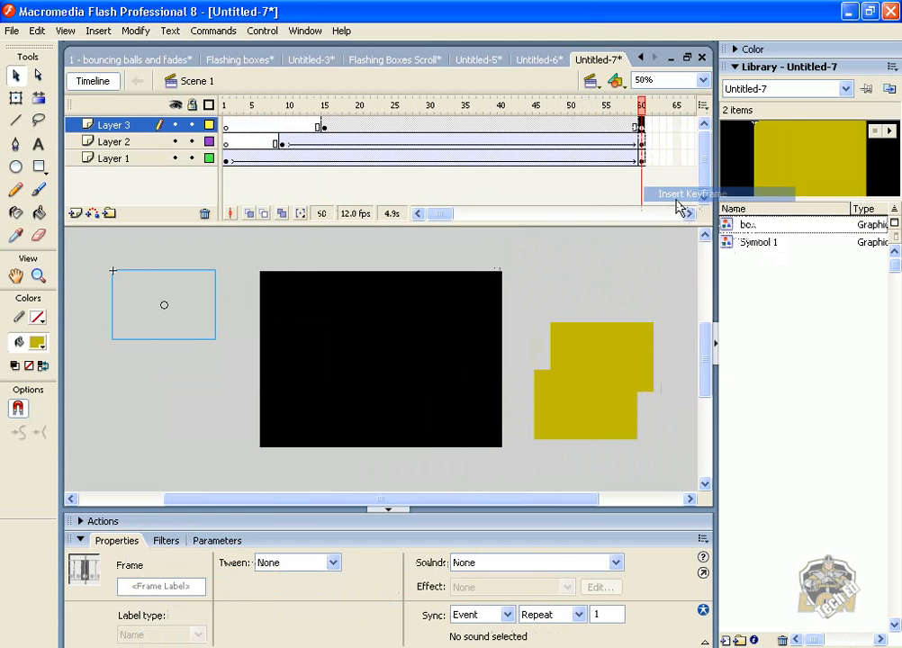
pyautogui.moveTo(200, 329); pyautogui.dragTo(605, 323)
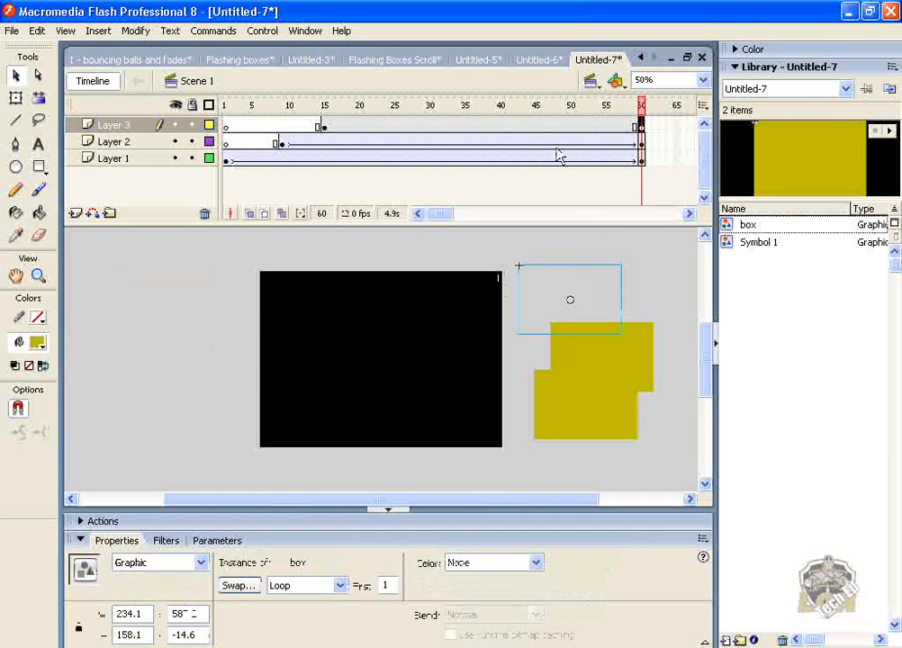
# Create a motion tween between frames 15 and 60 of Layer 3 and play the animation
pyautogui.click(548, 135)
pyautogui.rightClick(547, 131)
pyautogui.click(565, 141)
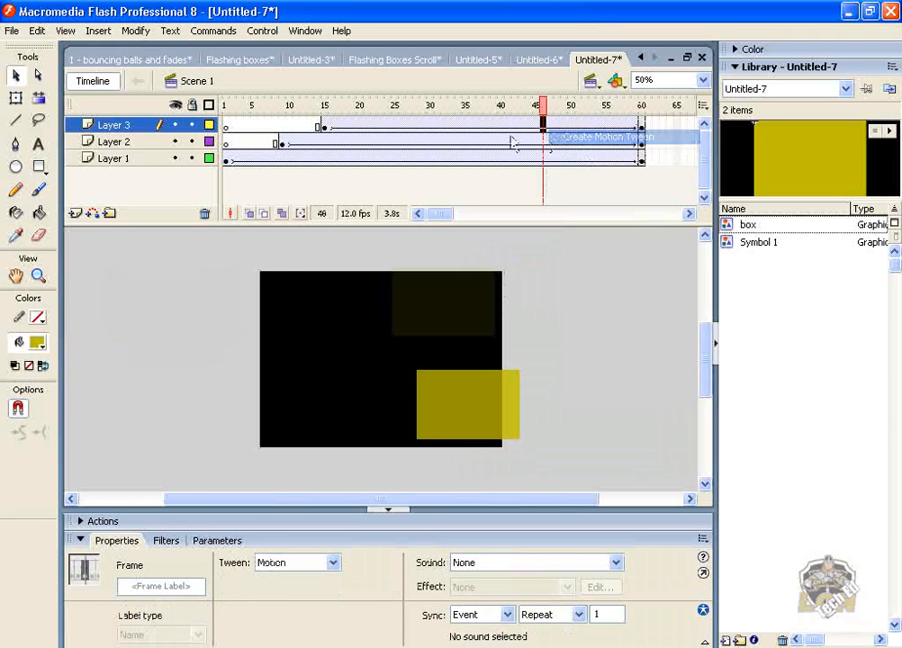
pyautogui.click(294, 128)
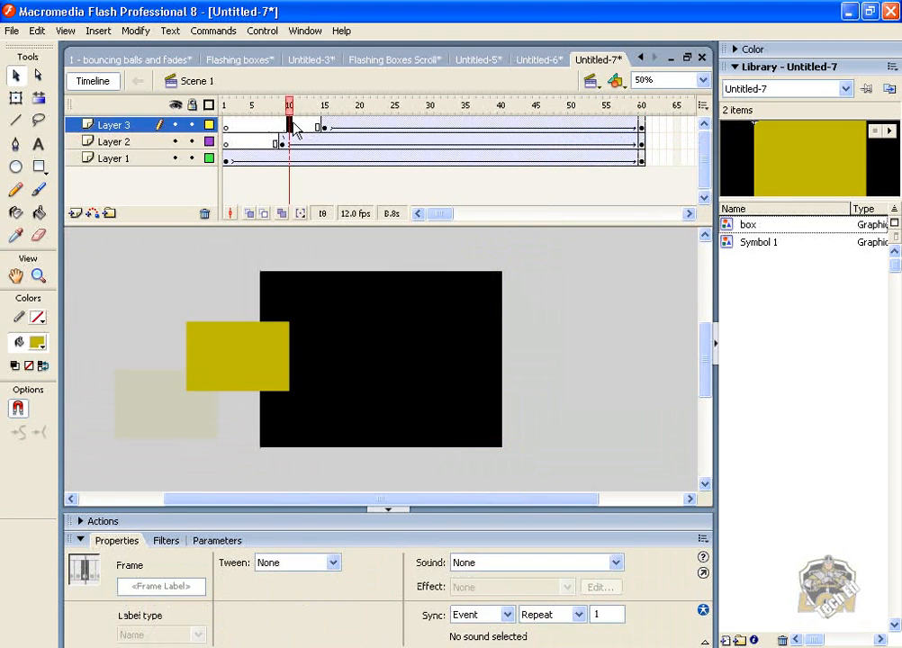
pyautogui.press('Return')
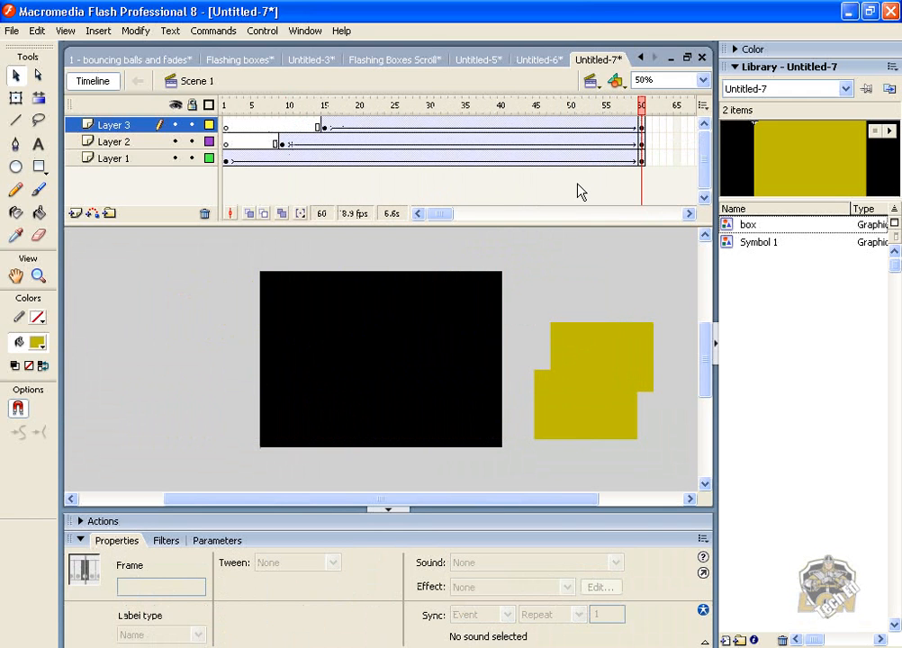
# Move the ending keyframe of Layer 1 to frame 45 and that of Layer 2 to frame 55, and play the animation
pyautogui.click(642, 162)
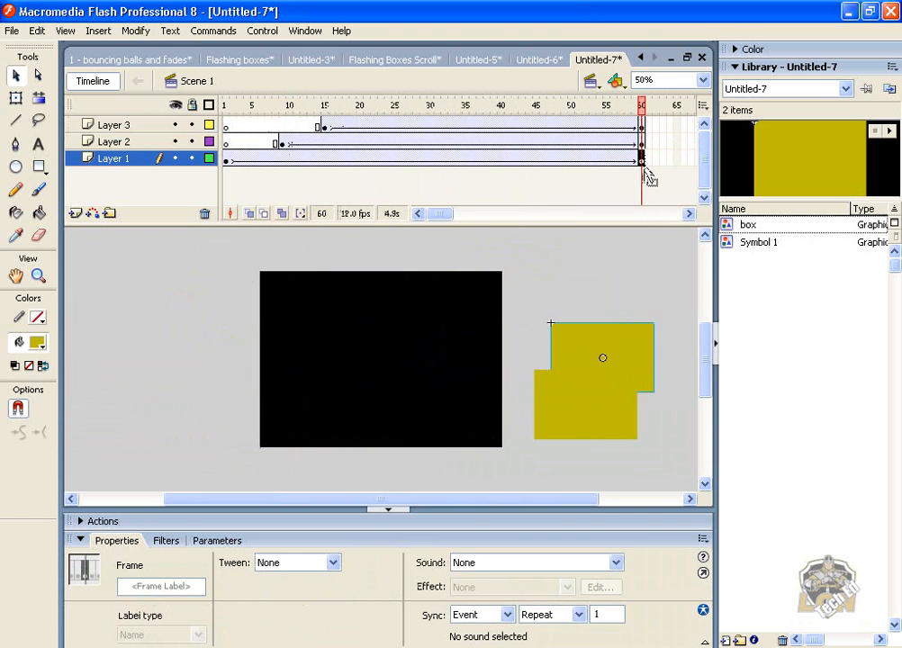
pyautogui.moveTo(641, 162); pyautogui.dragTo(538, 163)
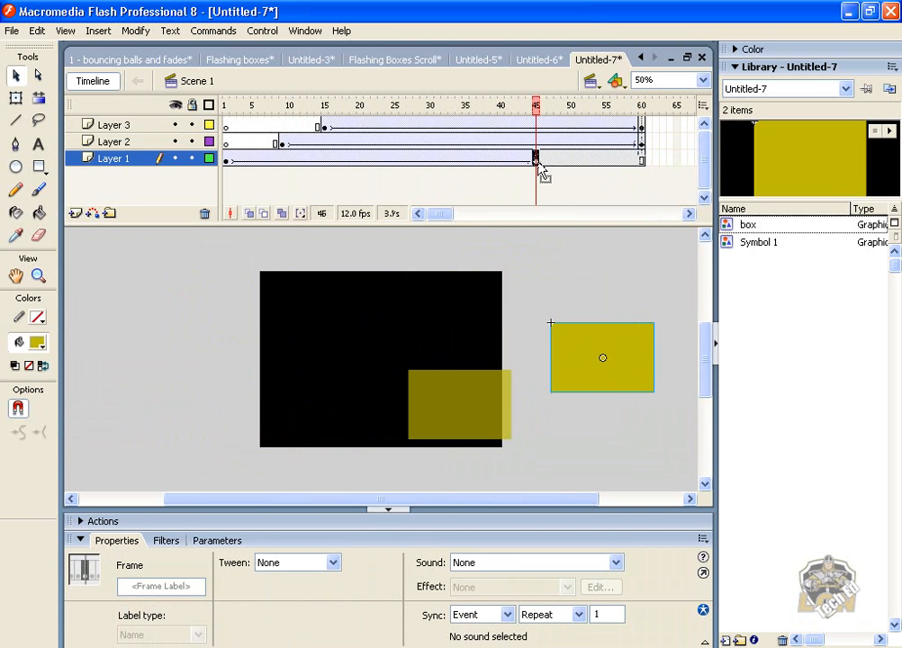
pyautogui.click(642, 144)
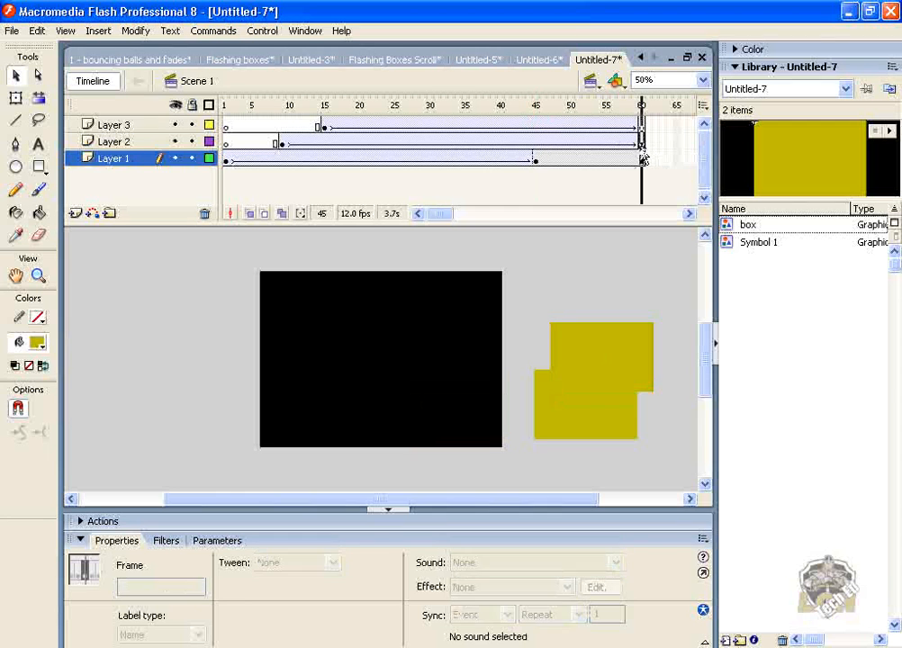
pyautogui.moveTo(644, 147); pyautogui.dragTo(606, 151)
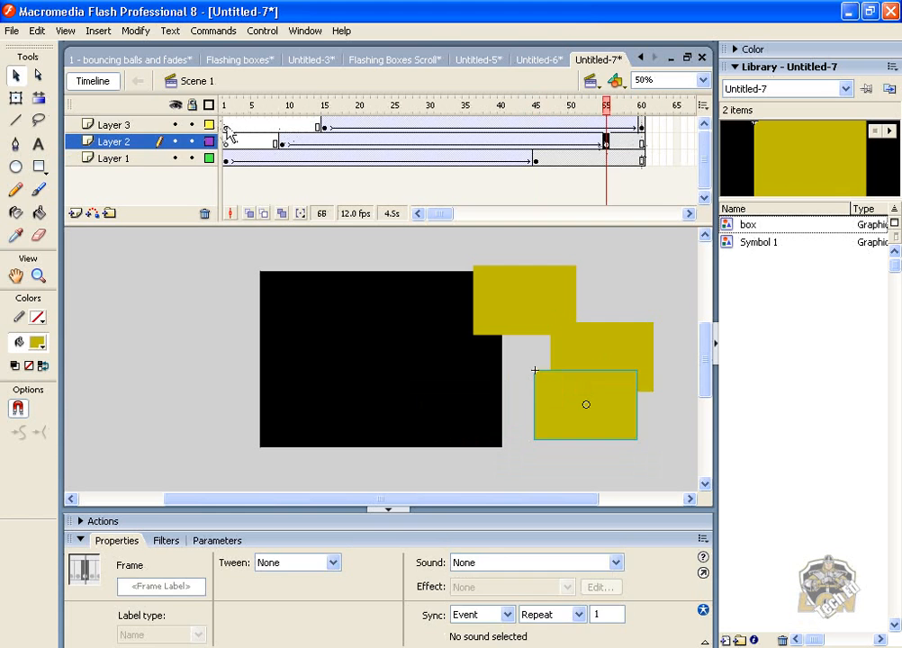
pyautogui.click(227, 129)
pyautogui.press('Return')
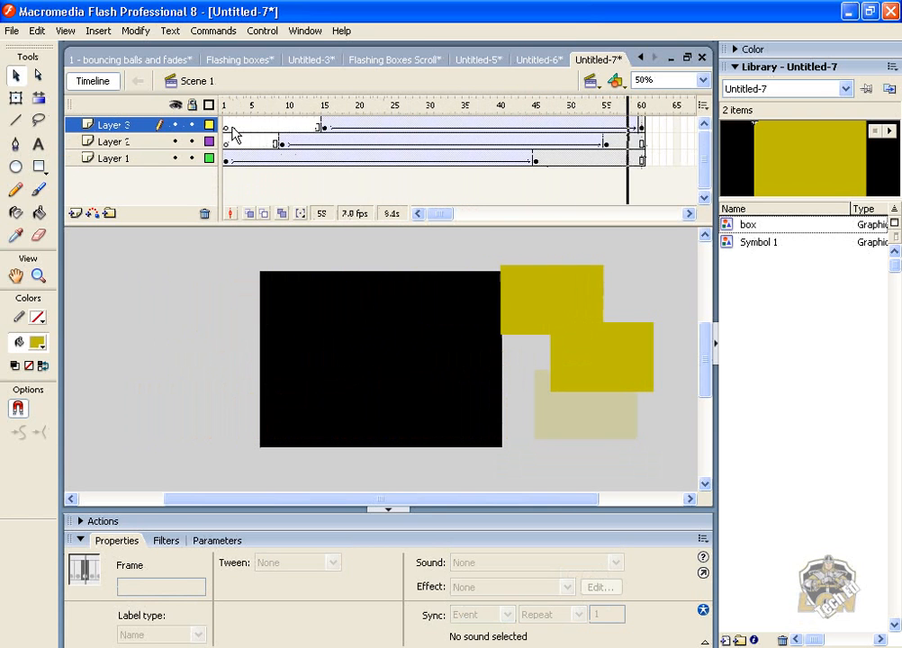
# Add a fourth layer with a keyframe at frame 5 and place a box instance there, off the stage's left side above mid-height
pyautogui.click(76, 214)
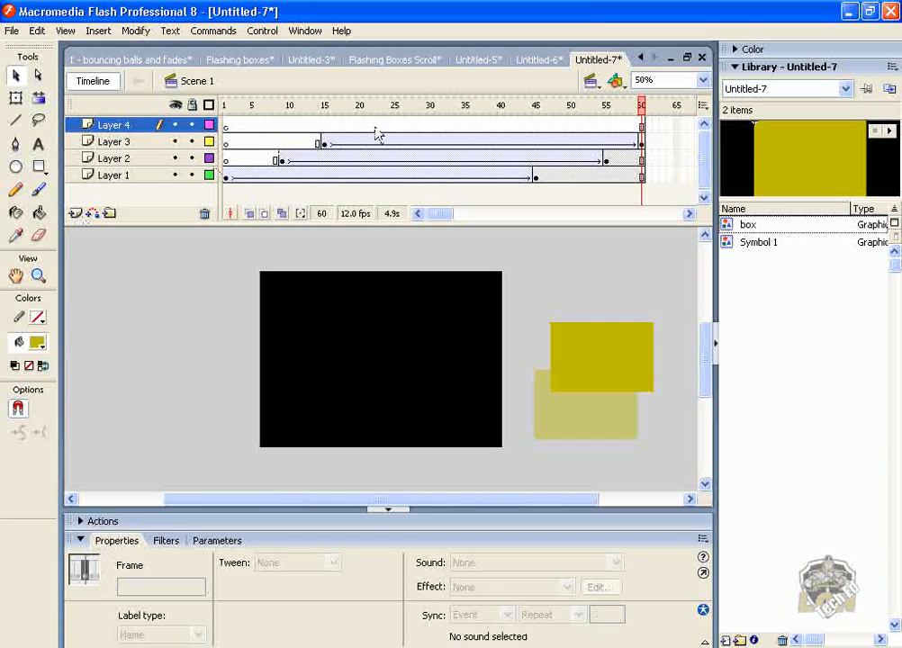
pyautogui.click(255, 127)
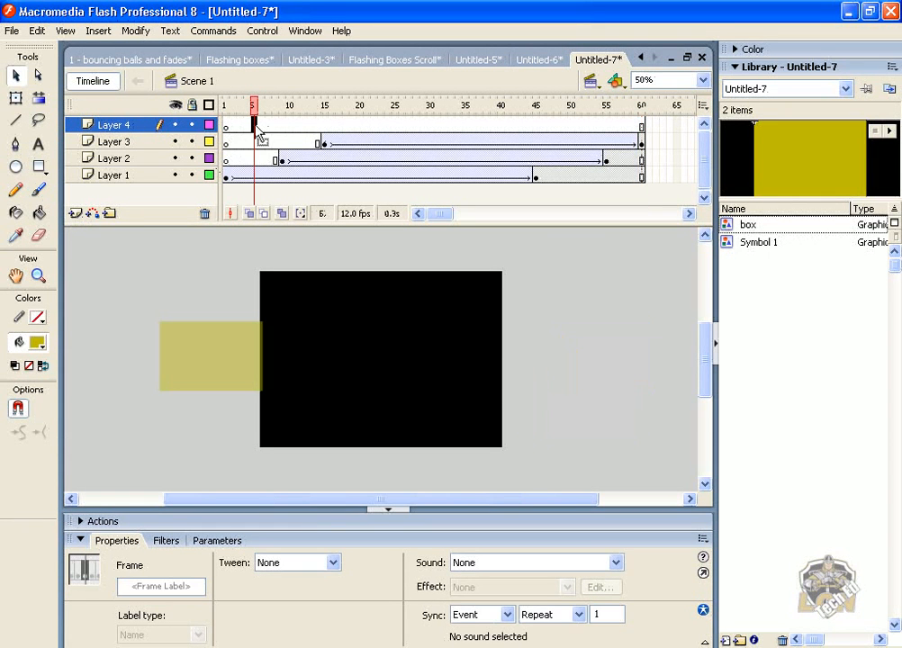
pyautogui.press('F6')
pyautogui.moveTo(731, 230); pyautogui.dragTo(110, 358)
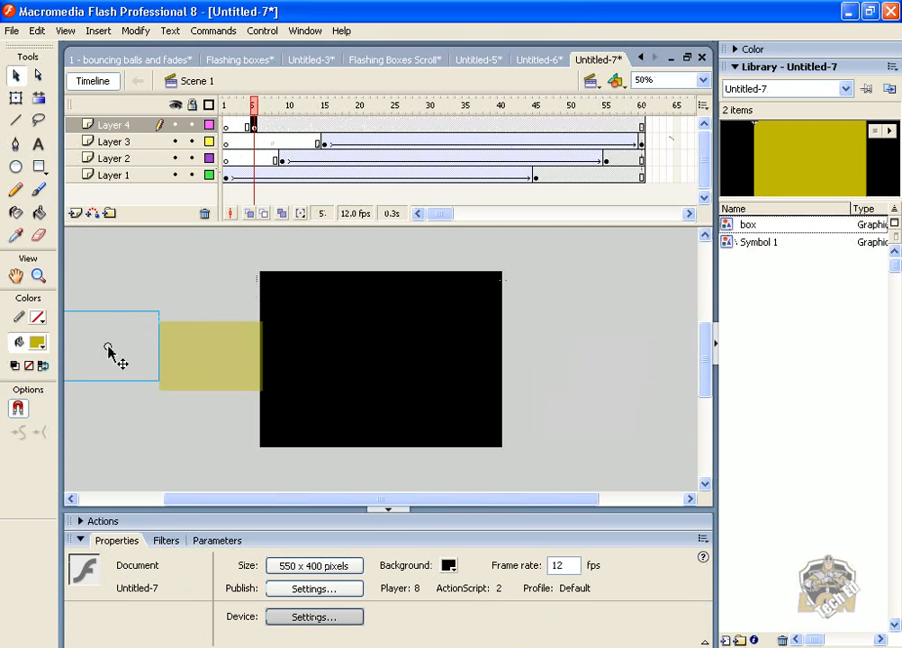
# Insert a keyframe at frame 50 of Layer 4 and move its box across to beyond the stage's right side
pyautogui.click(573, 126)
pyautogui.press('F6')
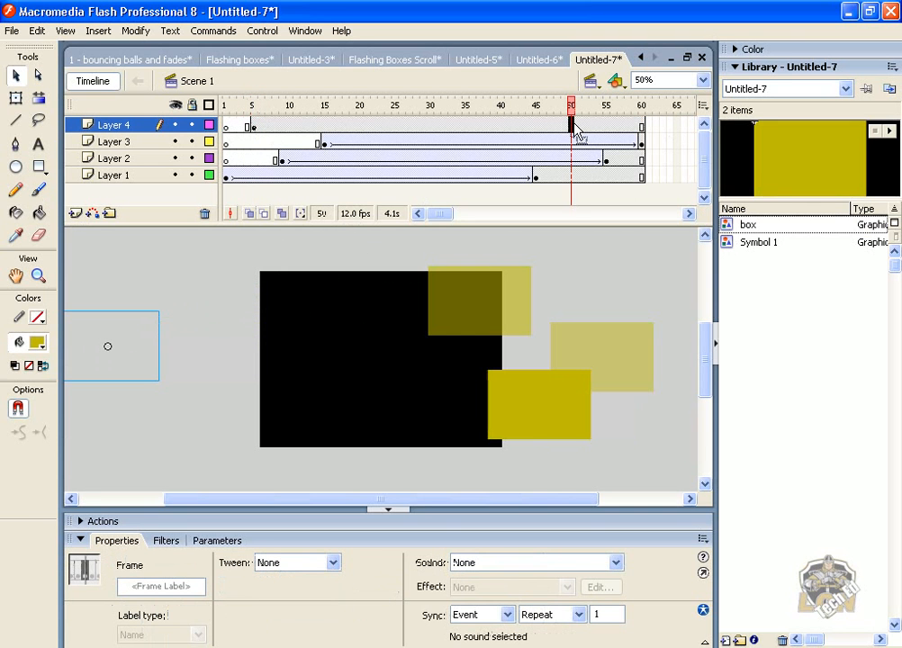
pyautogui.moveTo(575, 126); pyautogui.dragTo(253, 319)
pyautogui.moveTo(130, 368); pyautogui.dragTo(618, 363)
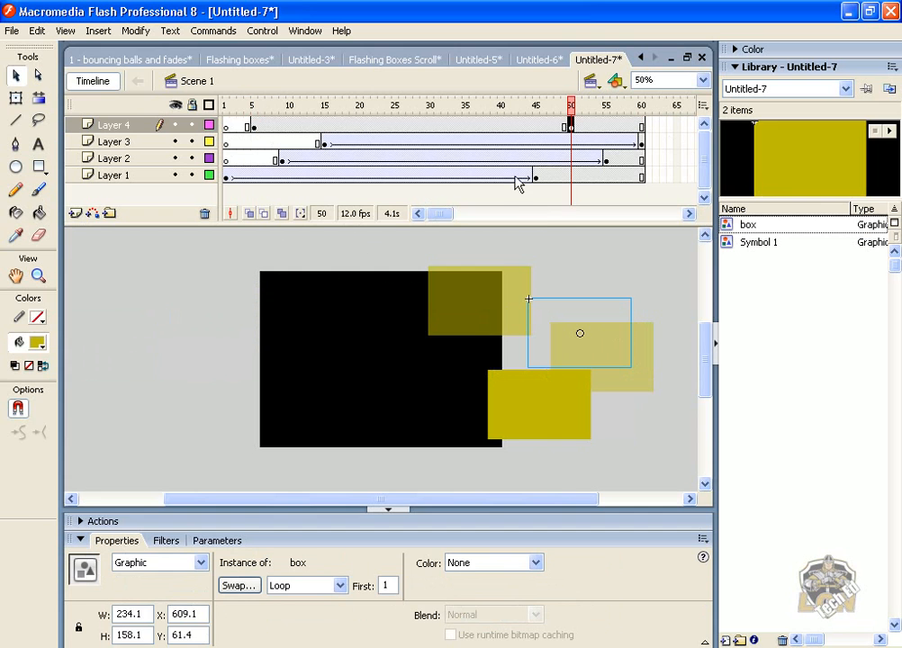
# Create a motion tween between frames 5 and 50 of Layer 4 and play the animation
pyautogui.click(486, 127)
pyautogui.rightClick(486, 127)
pyautogui.click(522, 137)
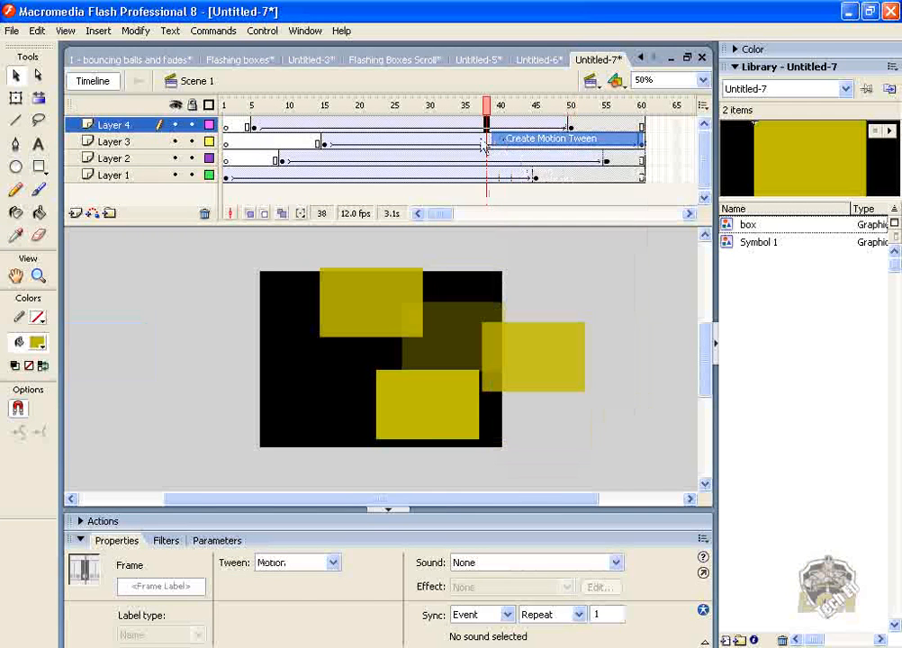
pyautogui.click(233, 127)
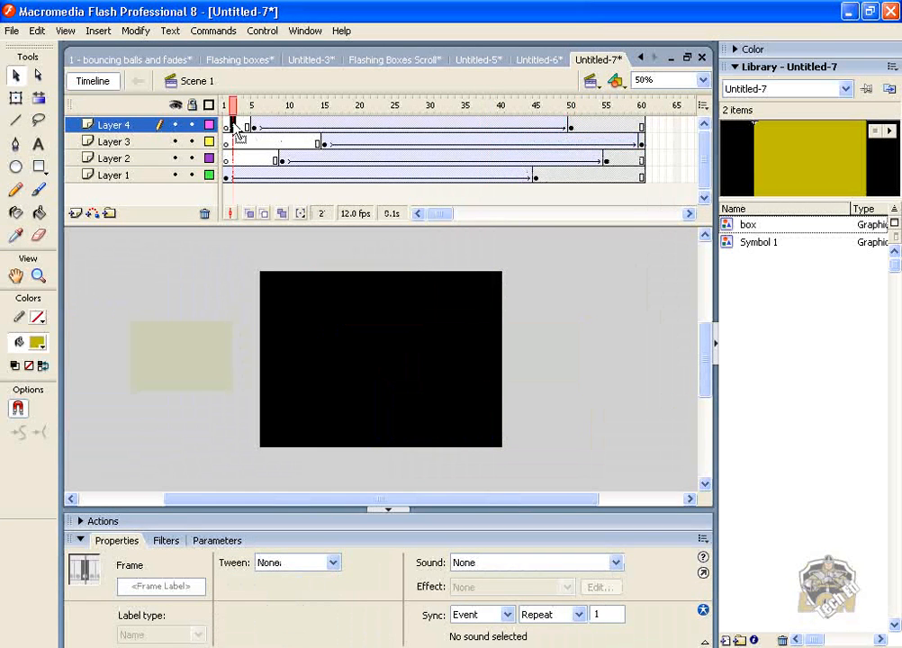
pyautogui.press('Return')
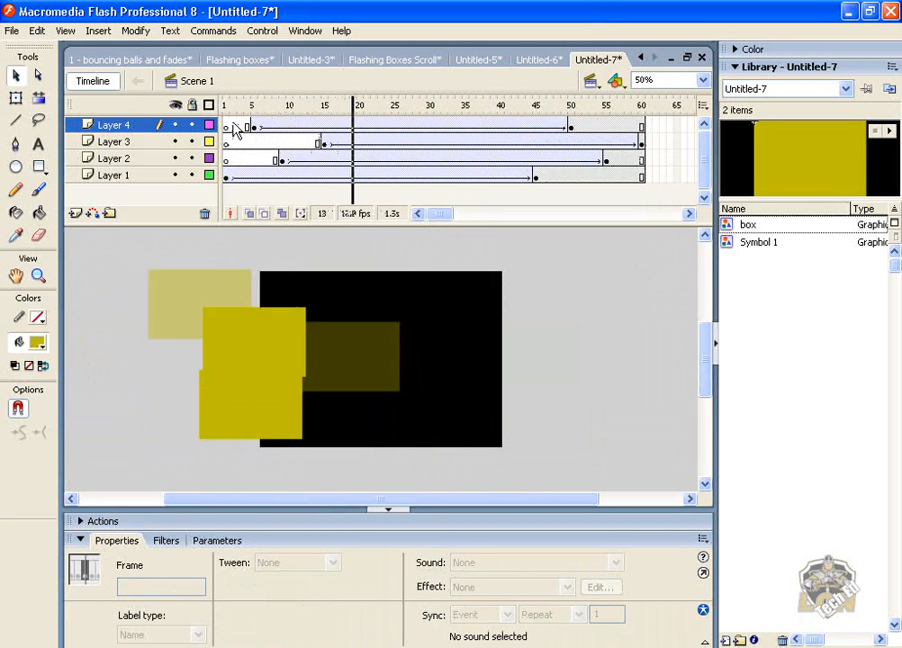